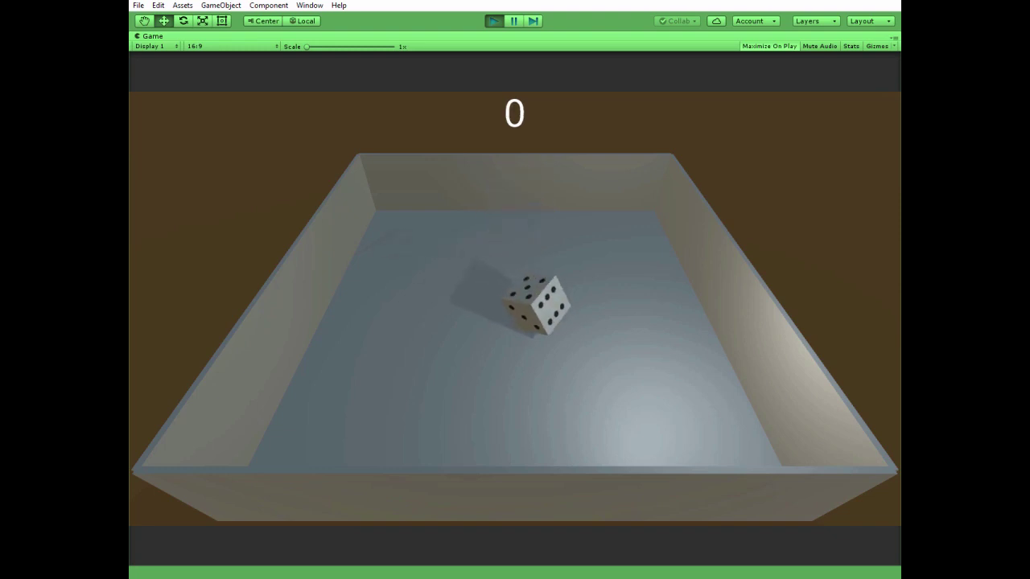
- Roll the die three times in the running game to preview the dice-rolling behaviour
key(space)
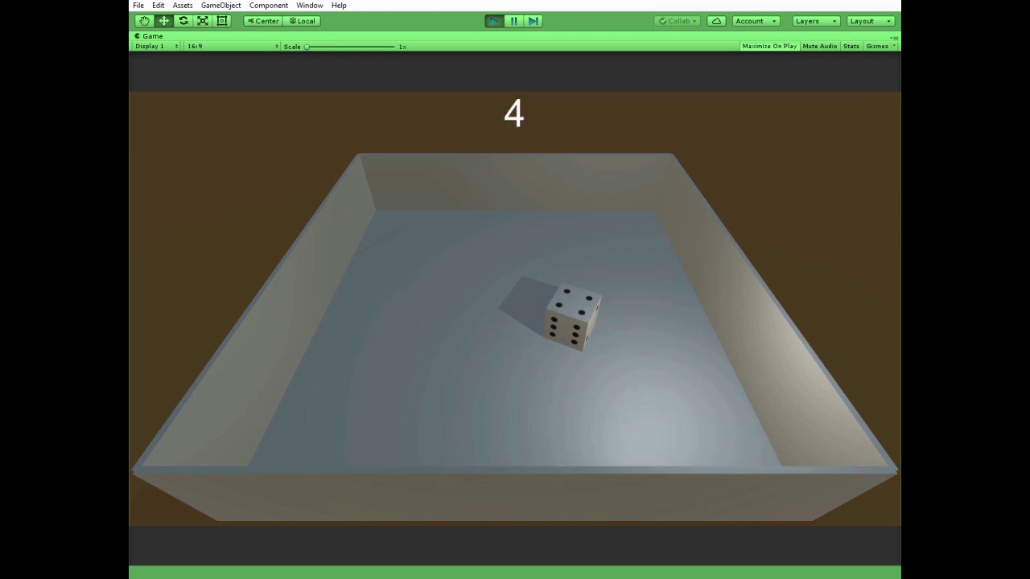
key(space)
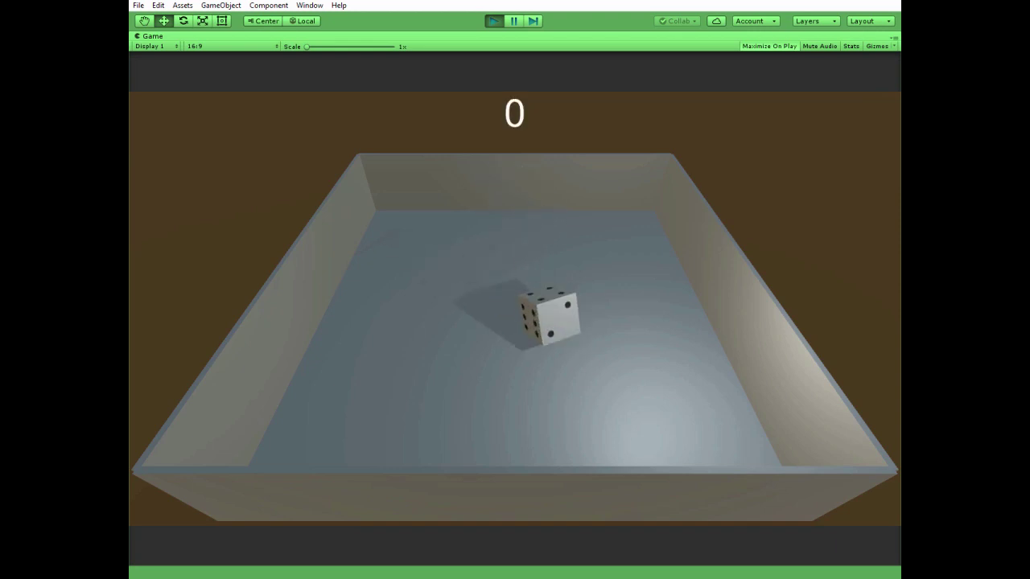
key(space)
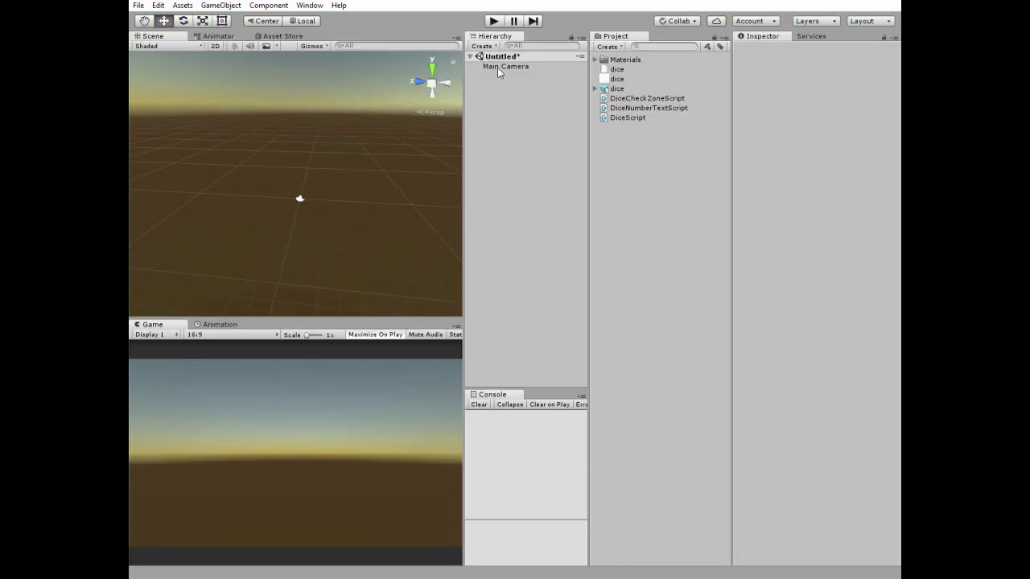
- Add a 3D plane to the scene and reset its transform
click(487, 46)
mouse_move(527, 93)
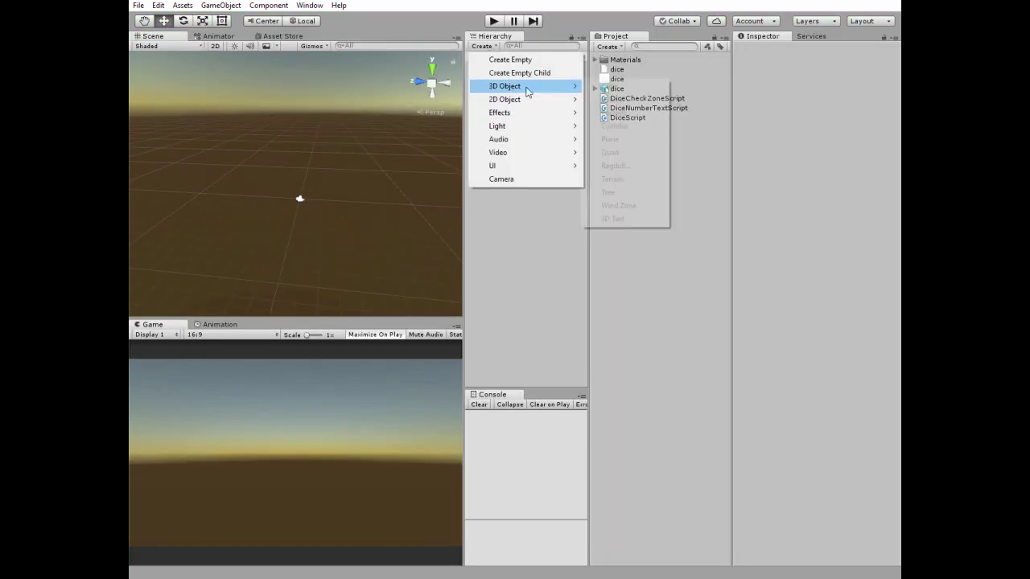
click(616, 139)
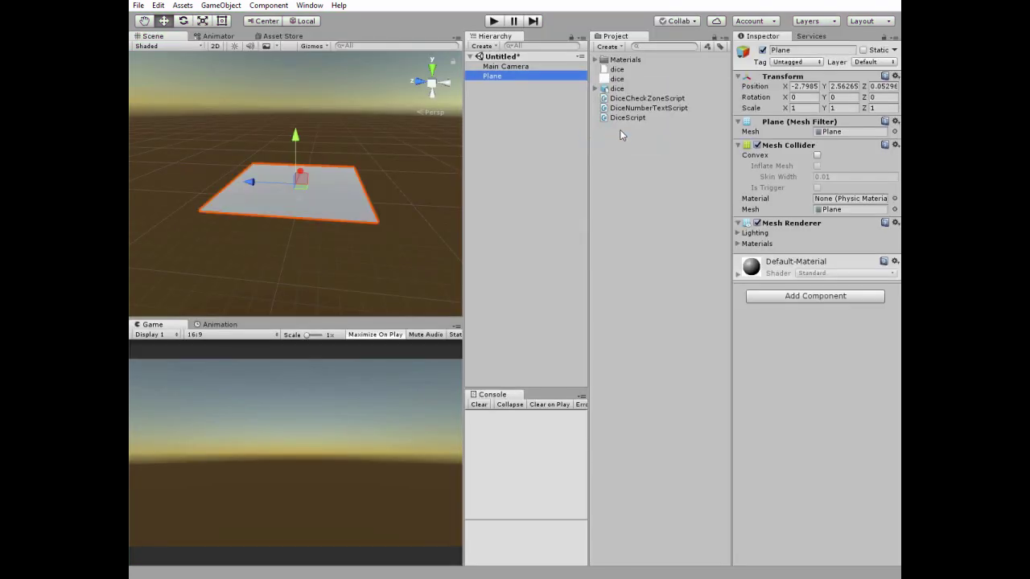
click(895, 75)
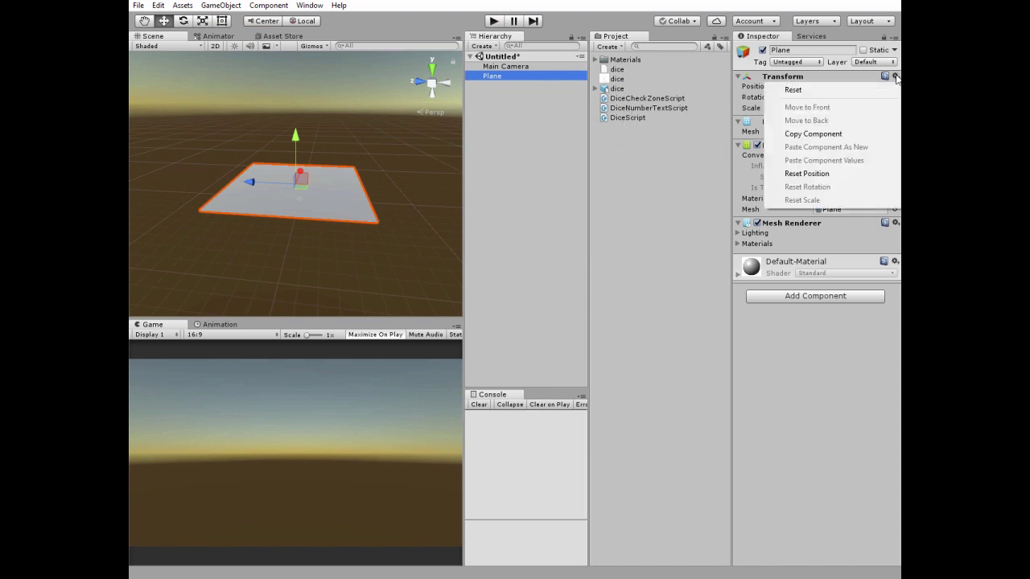
click(809, 87)
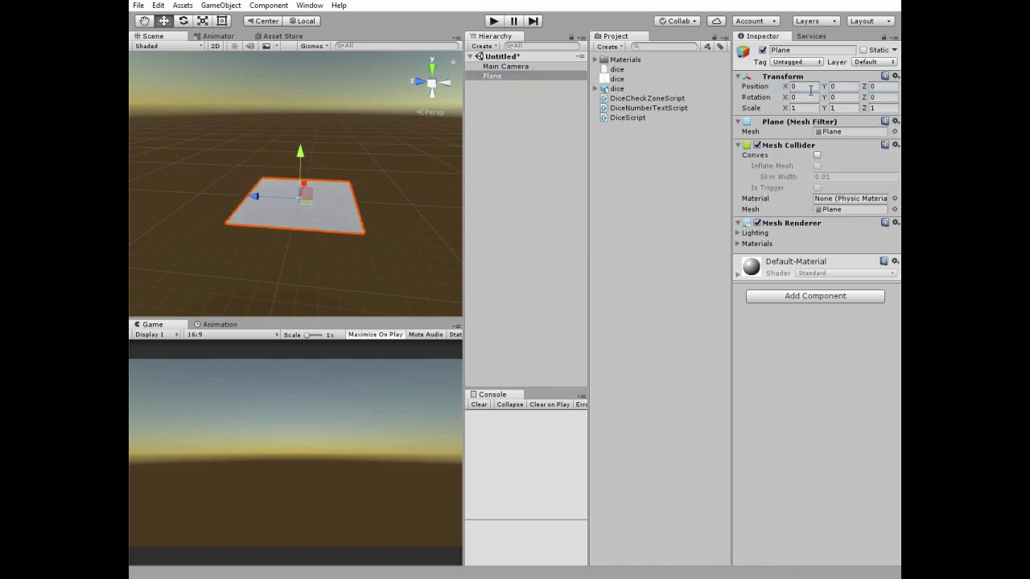
- Add a 3D cube to the scene and set its scale to X 0.1, Y 2, Z 10
click(483, 46)
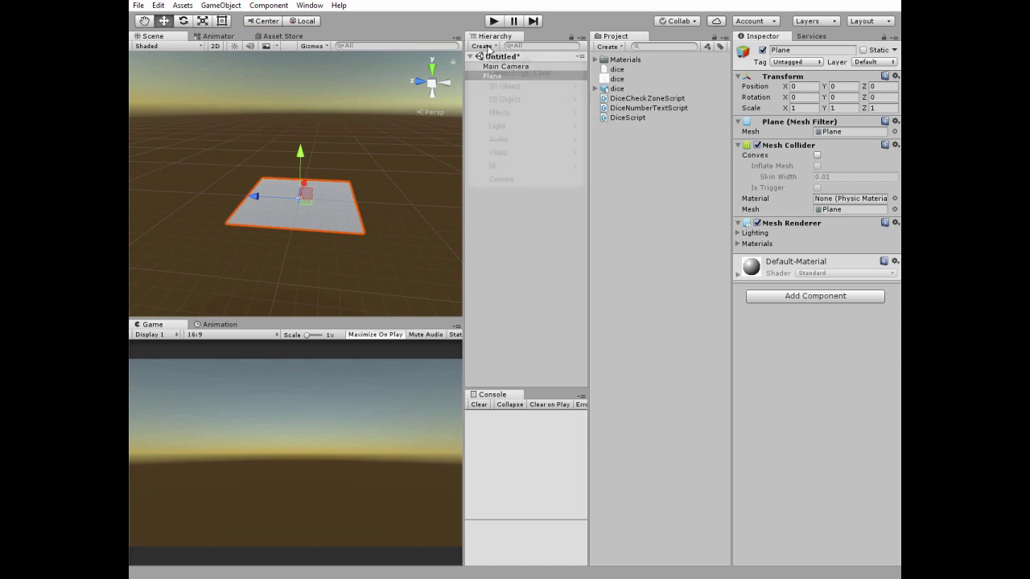
mouse_move(545, 90)
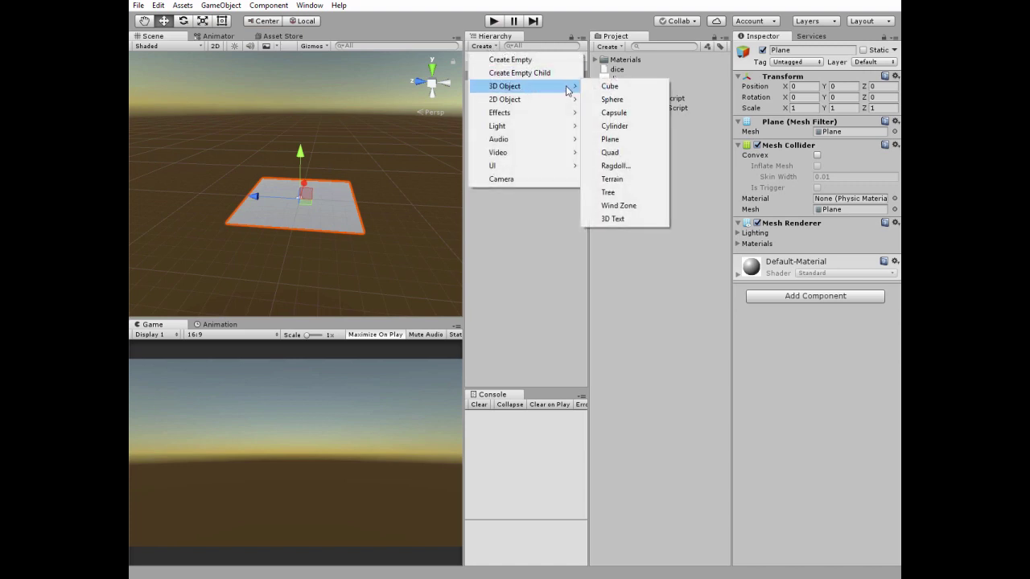
click(611, 86)
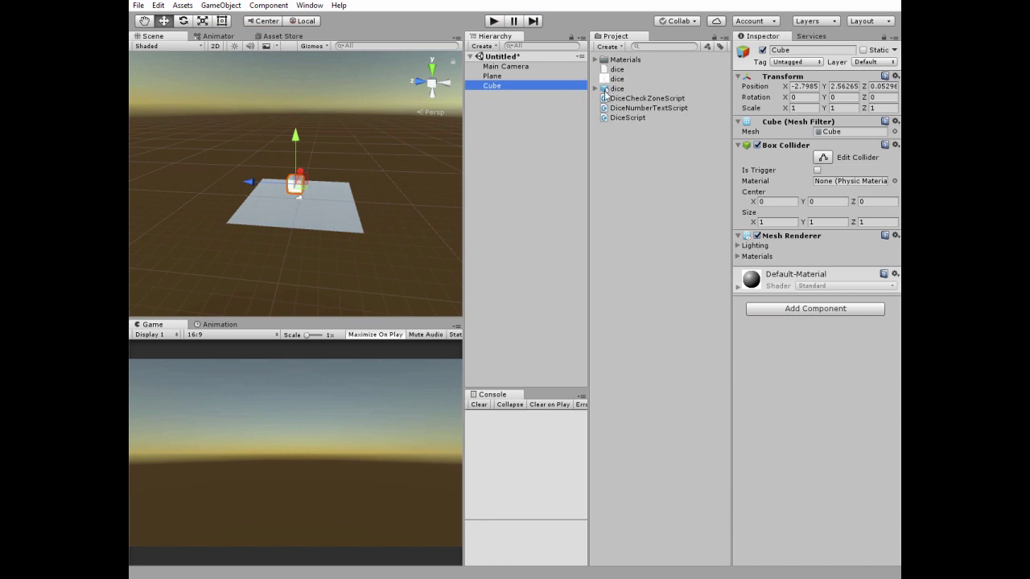
click(812, 109)
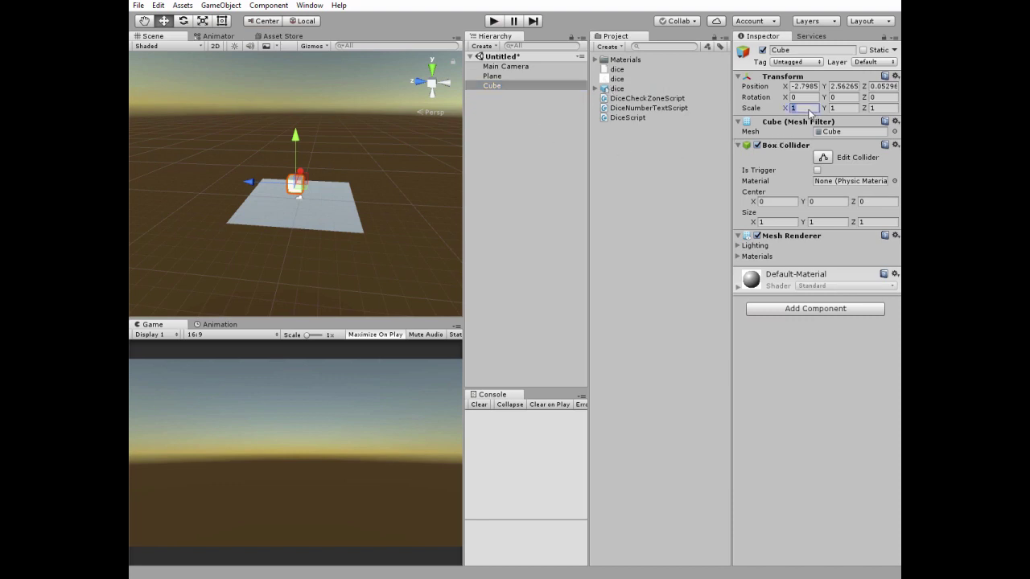
text(0.1)
click(841, 107)
text(2)
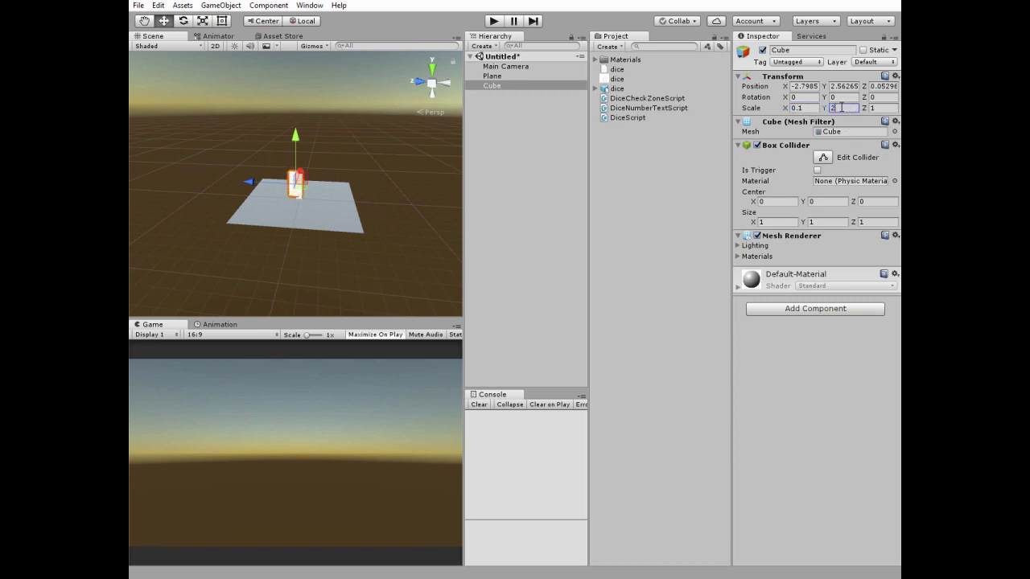
click(886, 108)
text(10)
- Rename the cube as Wall and duplicate it three times
click(491, 88)
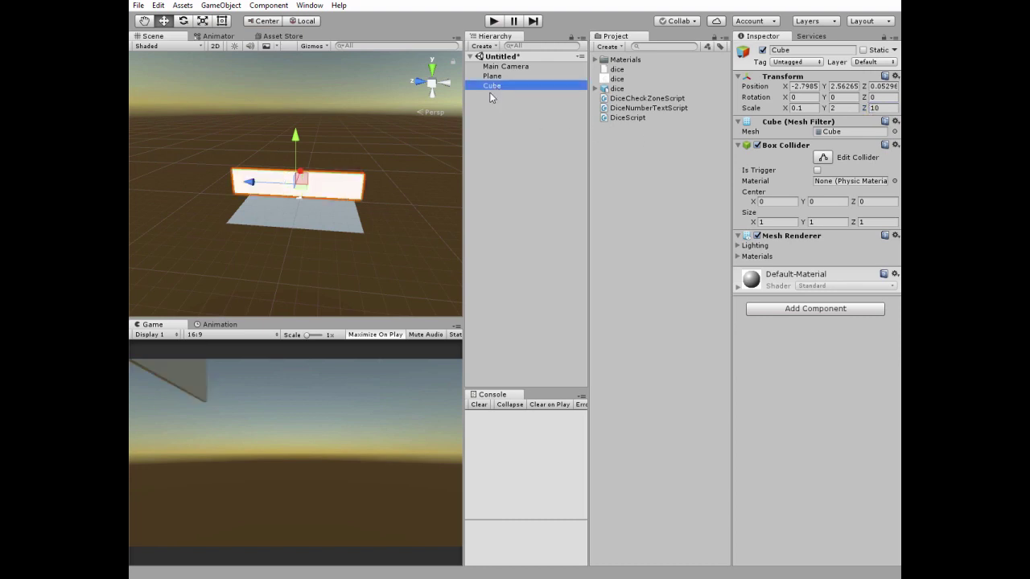
click(489, 87)
text(Wall)
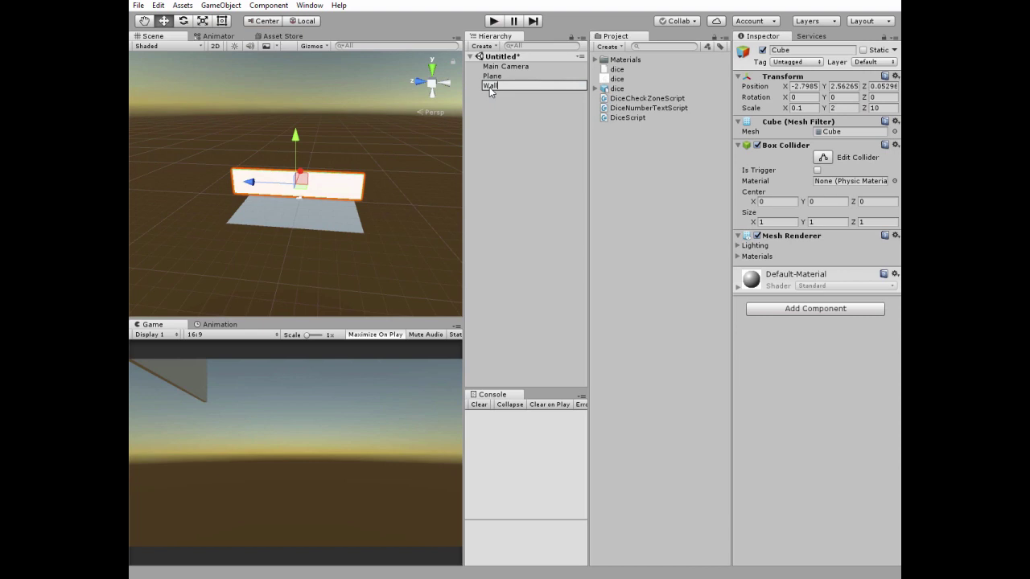
key(Return)
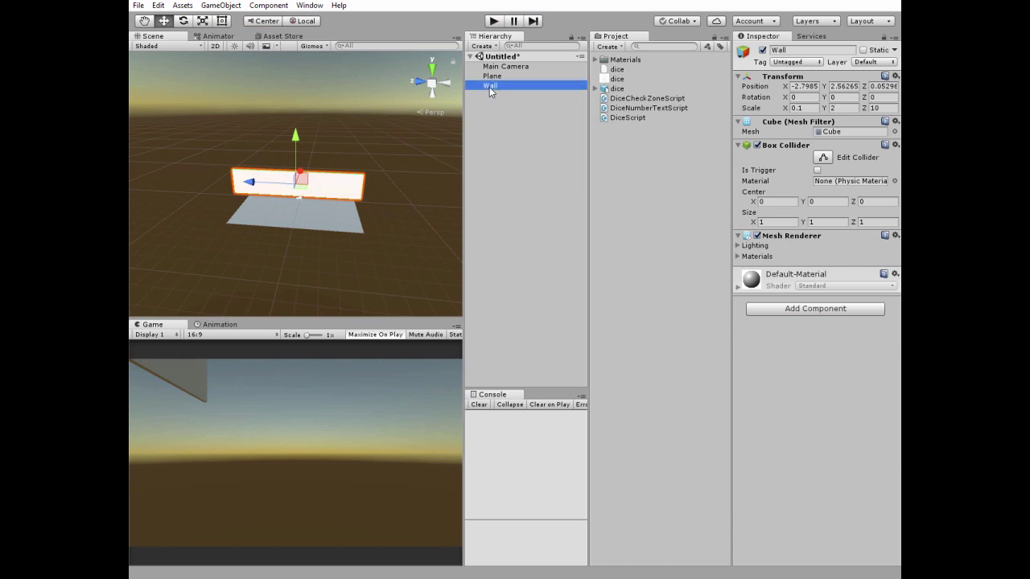
key(ctrl+d)
key(ctrl+d)
key(ctrl+d)
- Rename the three wall duplicates as Wall2, Wall3 and Wall4
click(795, 50)
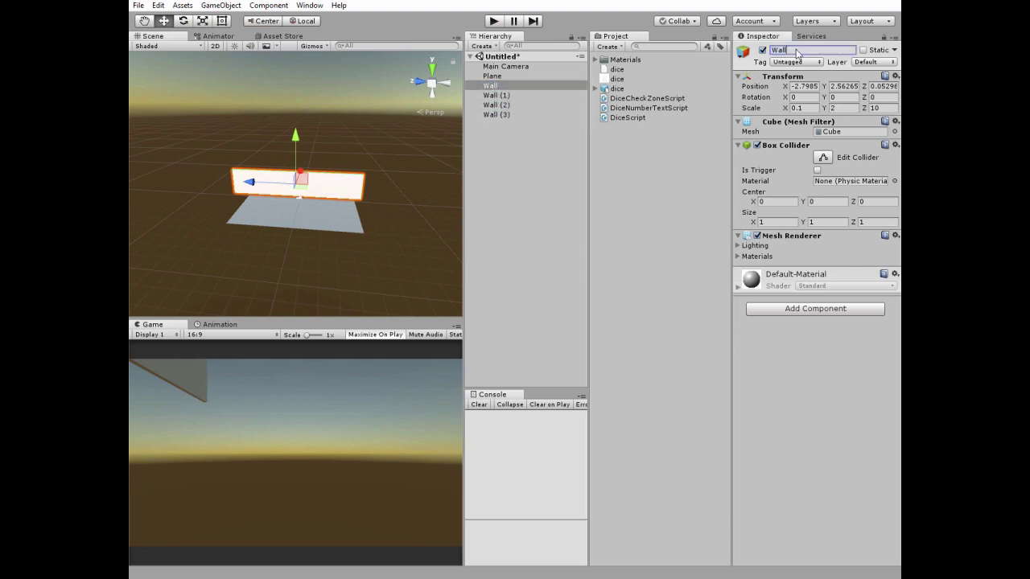
click(555, 96)
click(805, 50)
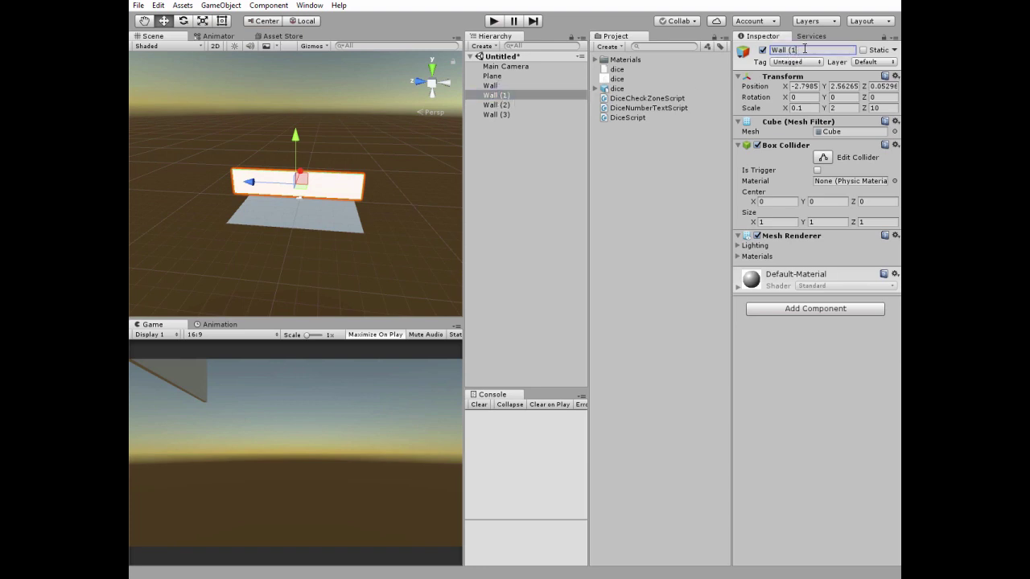
click(495, 104)
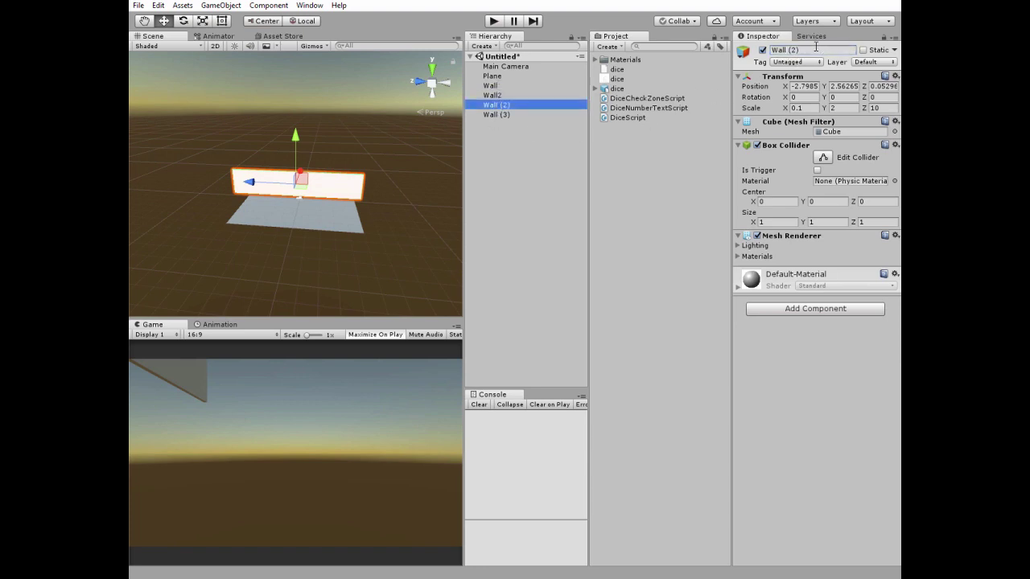
click(792, 50)
text(Wall)
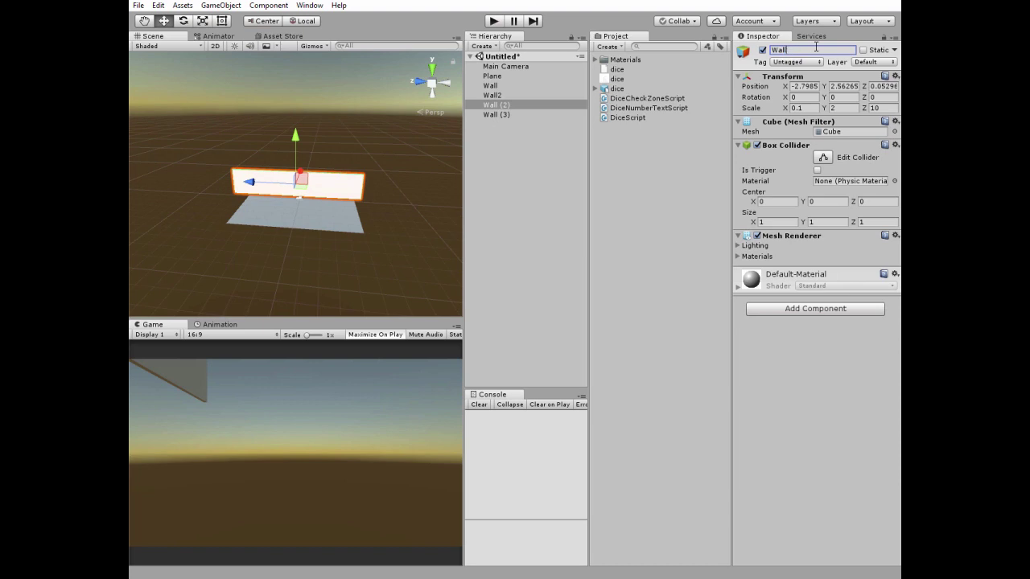
click(500, 114)
click(819, 52)
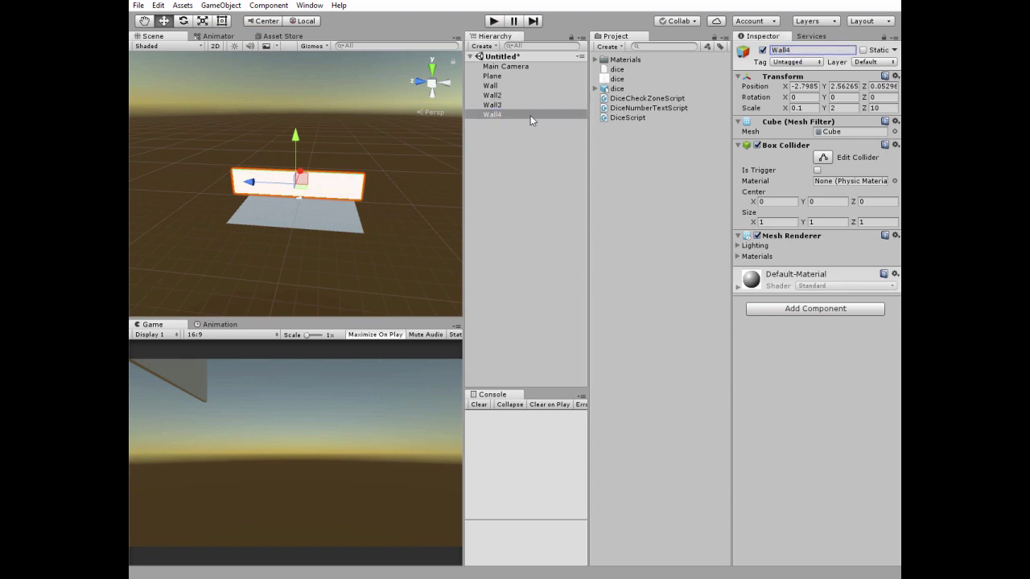
- Set the position of Wall to X -5, Y 1, Z 0
click(489, 87)
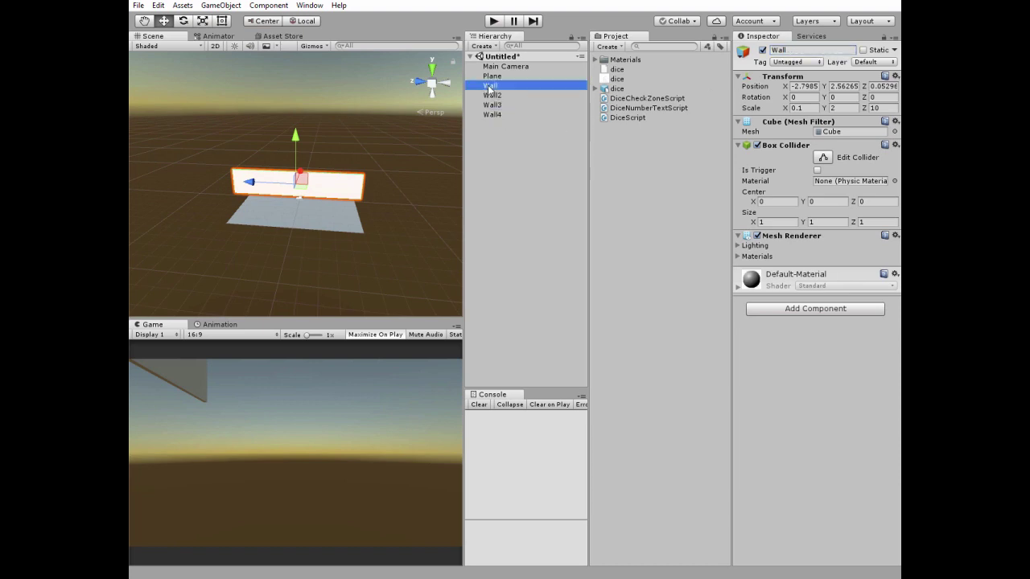
click(806, 86)
text(-5)
click(836, 86)
text(1)
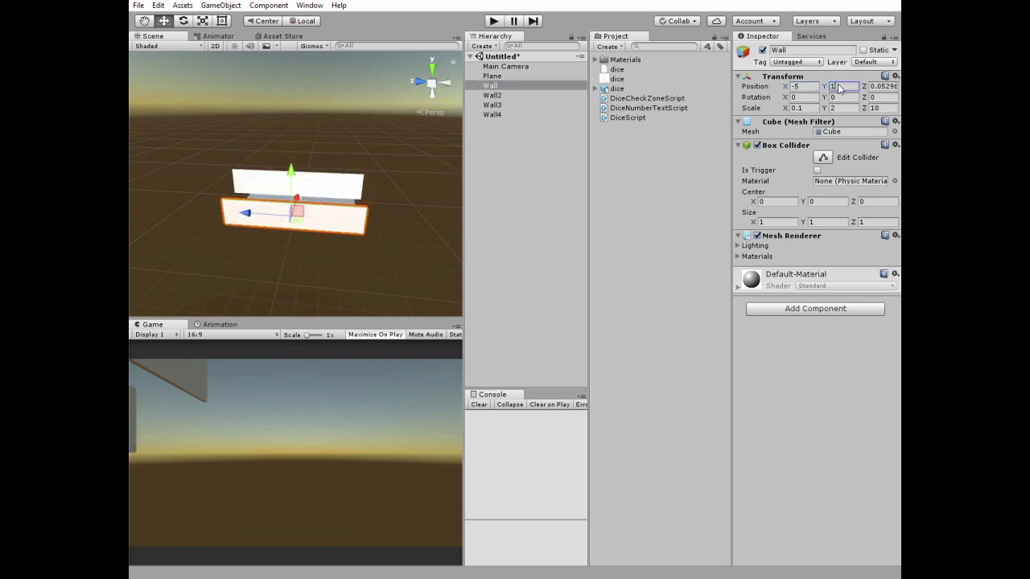
click(881, 86)
text(0)
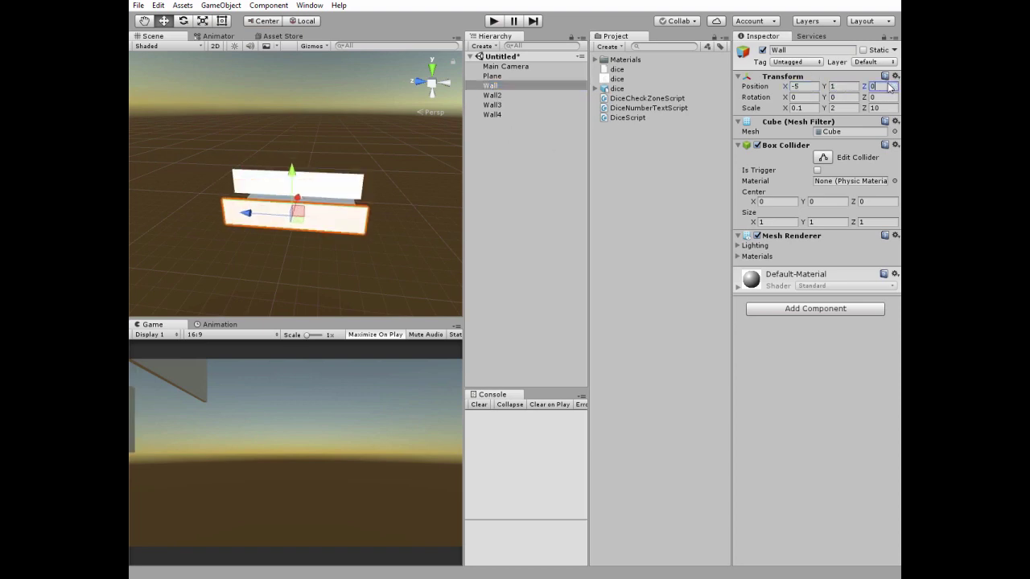
- Set the position of Wall2 to X 5, Y 1, Z 0
click(491, 95)
click(807, 86)
text(5)
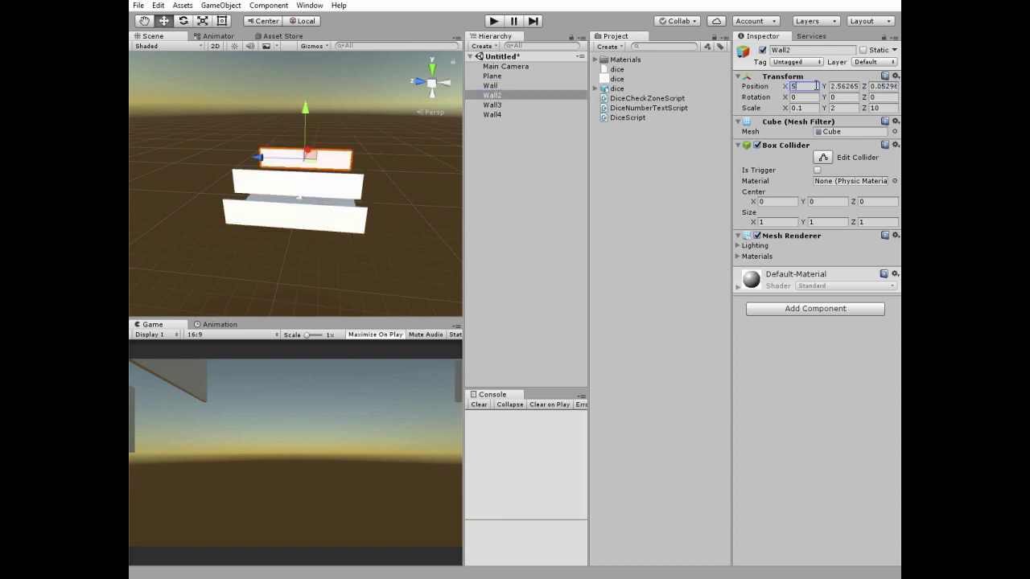
click(835, 86)
text(1)
click(879, 86)
text(0)
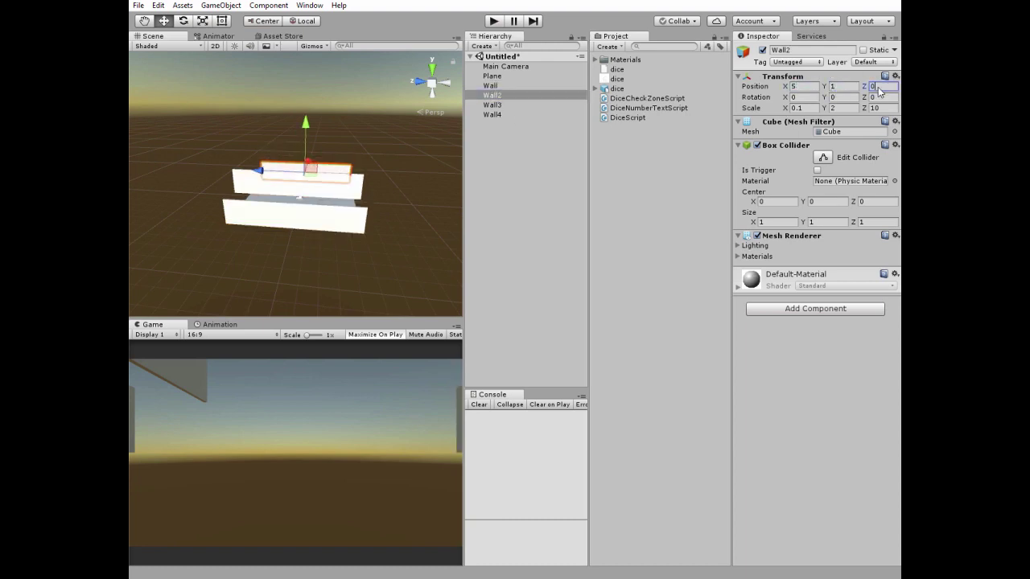
- Position Wall3 at X 0, Y 1, Z -5 and set its Y rotation to 90
click(493, 105)
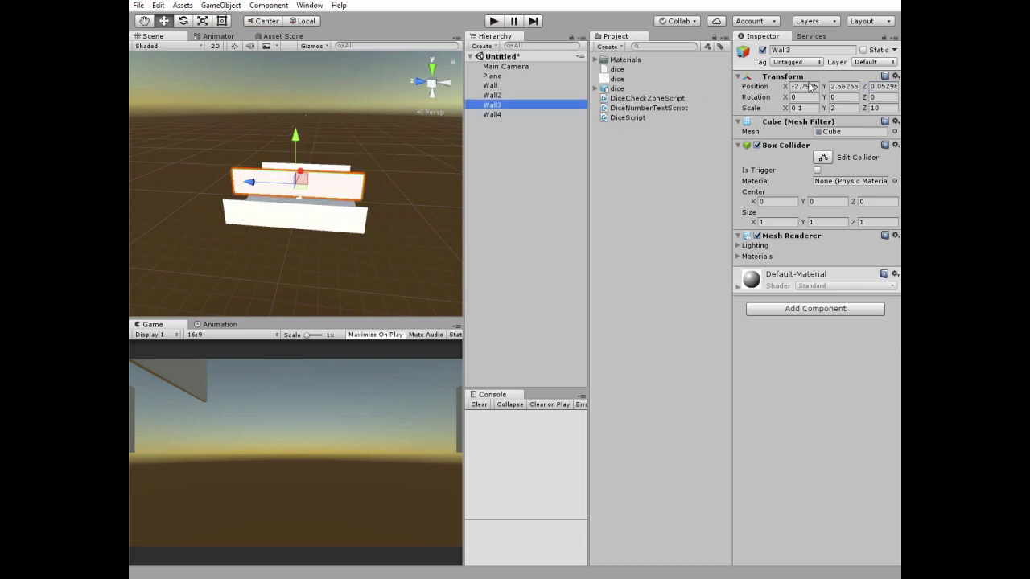
click(805, 86)
text(0)
click(837, 86)
text(1)
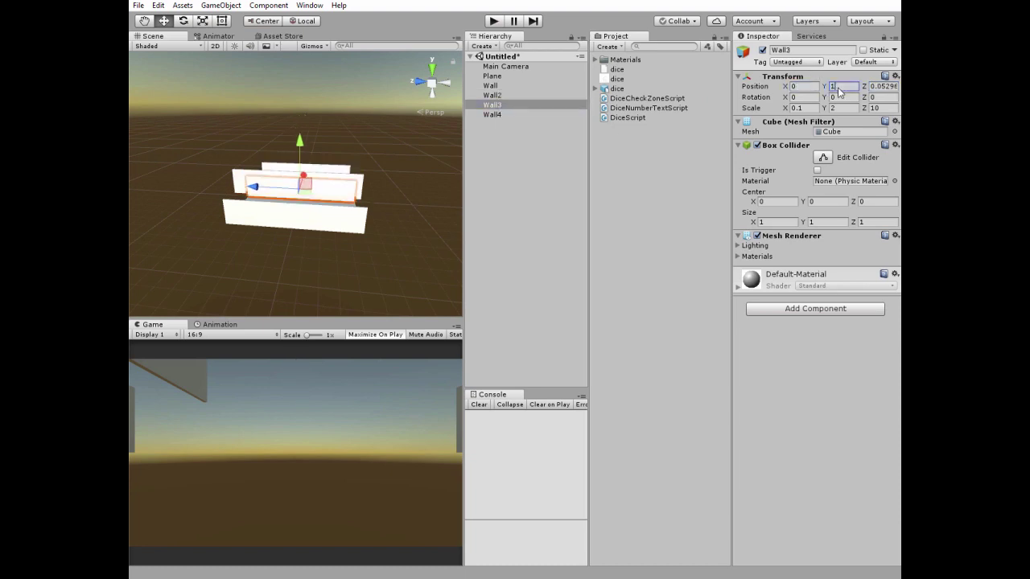
click(879, 86)
text(-5)
click(835, 97)
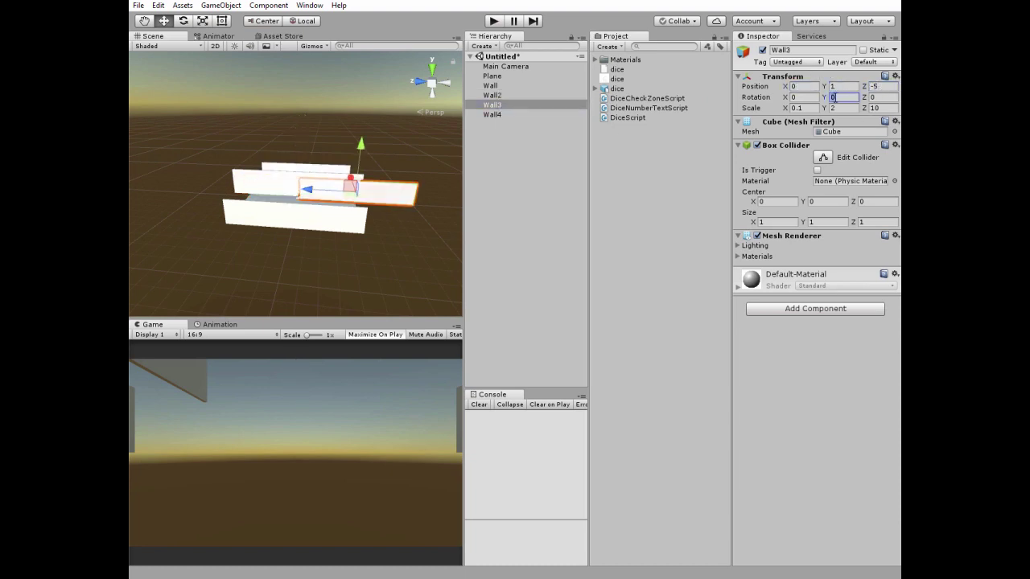
text(90)
- Position Wall4 at X 0, Y 1, Z 5 and set its Y rotation to 90
click(492, 114)
click(805, 86)
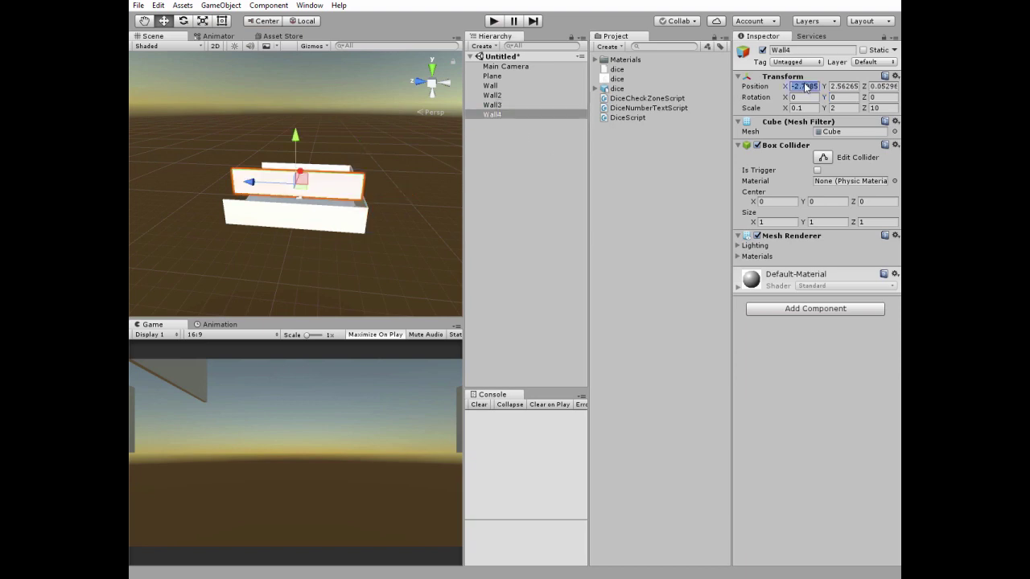
text(0)
click(842, 87)
text(1)
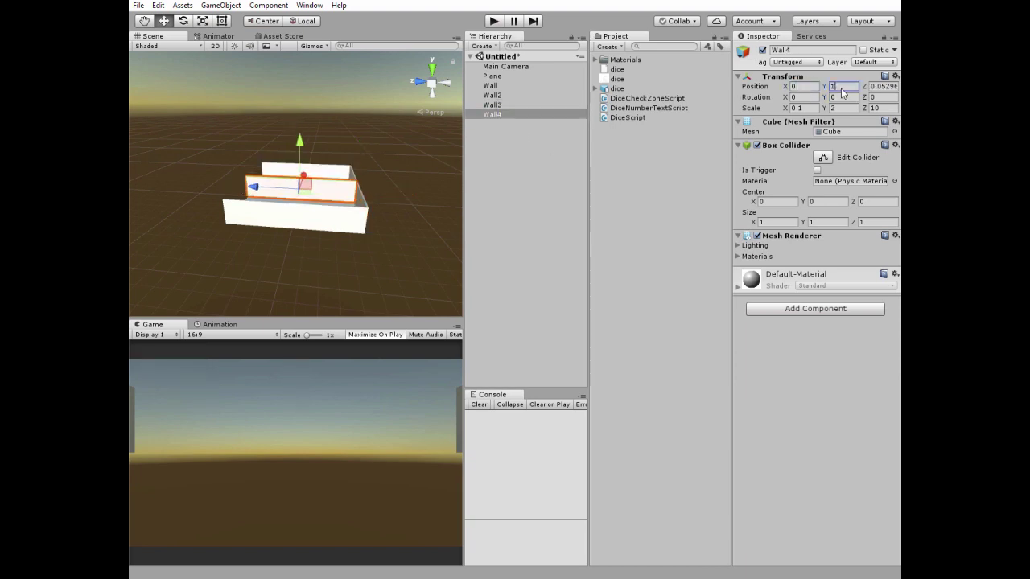
click(884, 86)
text(5)
click(839, 98)
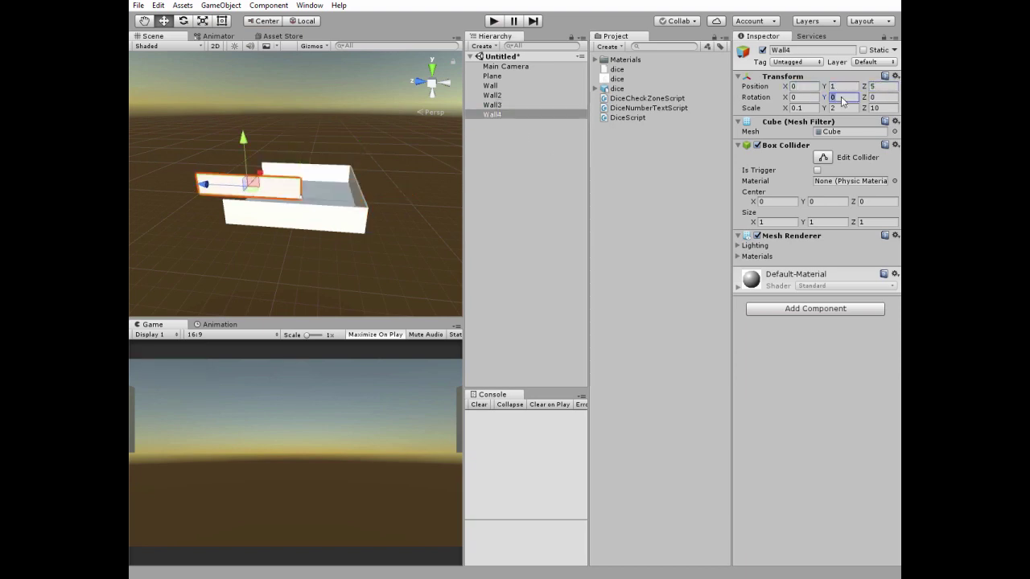
text(90)
click(496, 133)
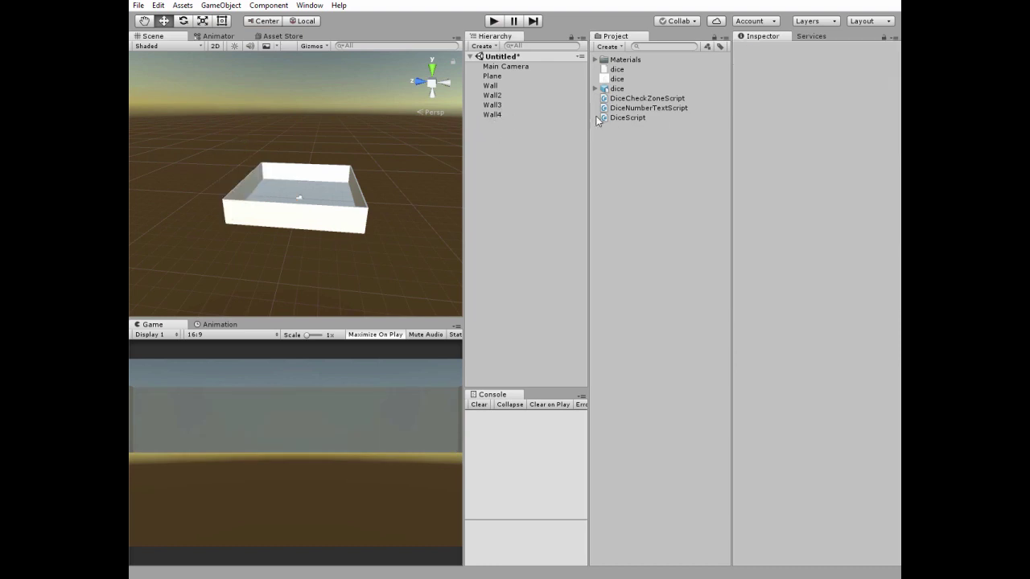
- Place the dice model from the project assets in the scene and reset its position to the origin
click(609, 88)
drag(606, 91, 506, 156)
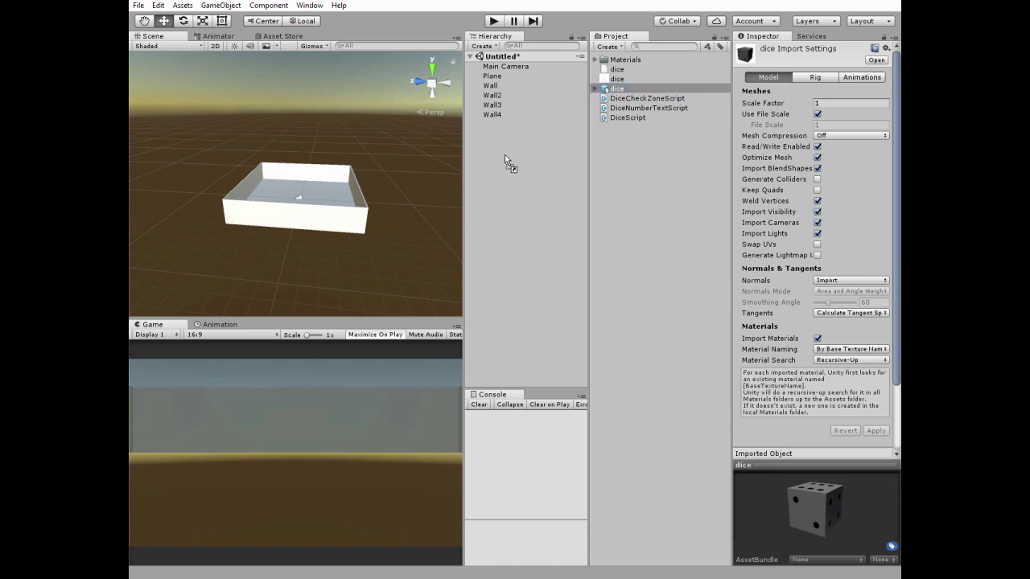
drag(319, 166, 318, 168)
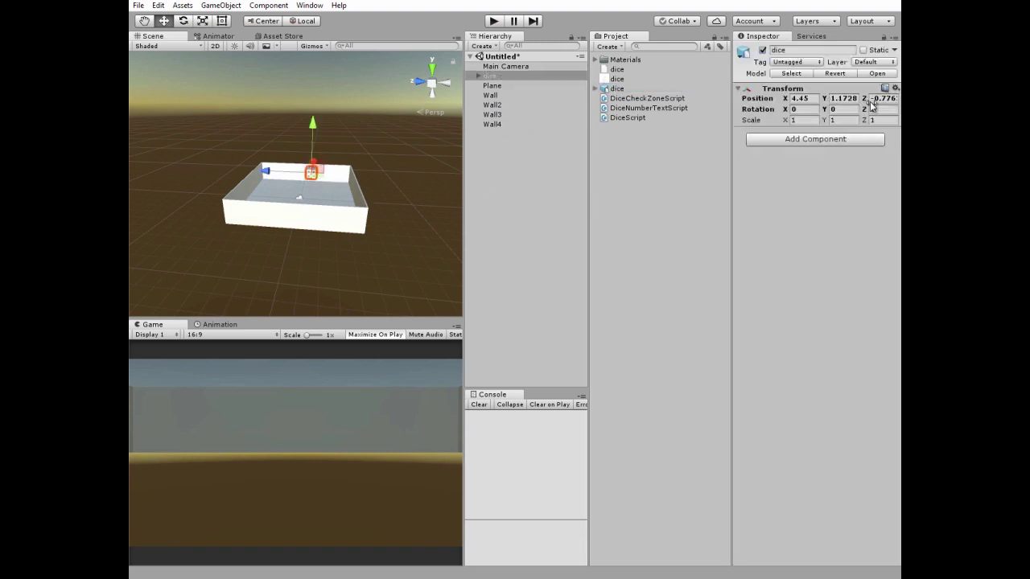
click(895, 87)
click(840, 102)
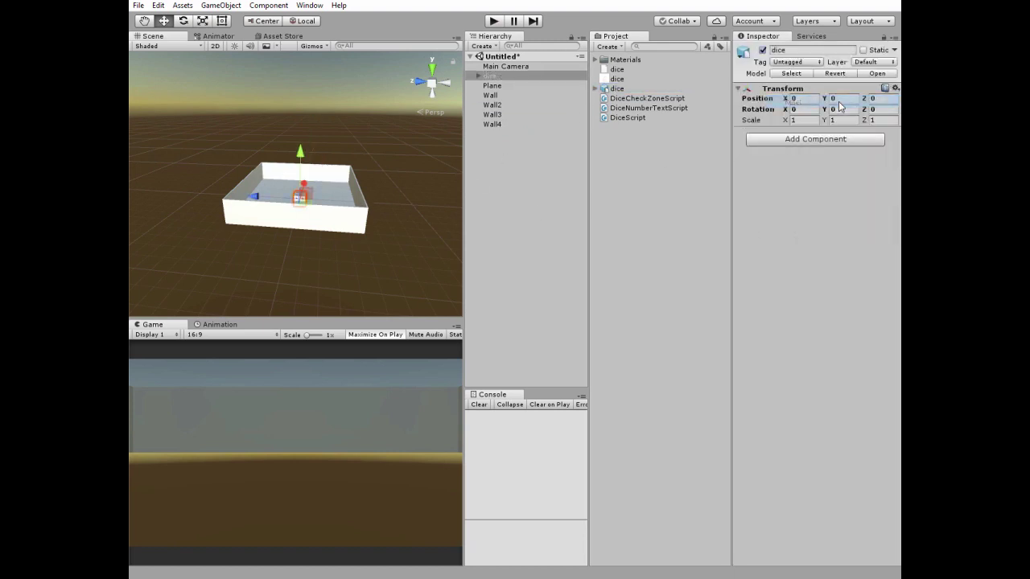
- Add a Rigidbody to the dice with mass 2 and Continuous collision detection
scroll(313, 218, up, 6)
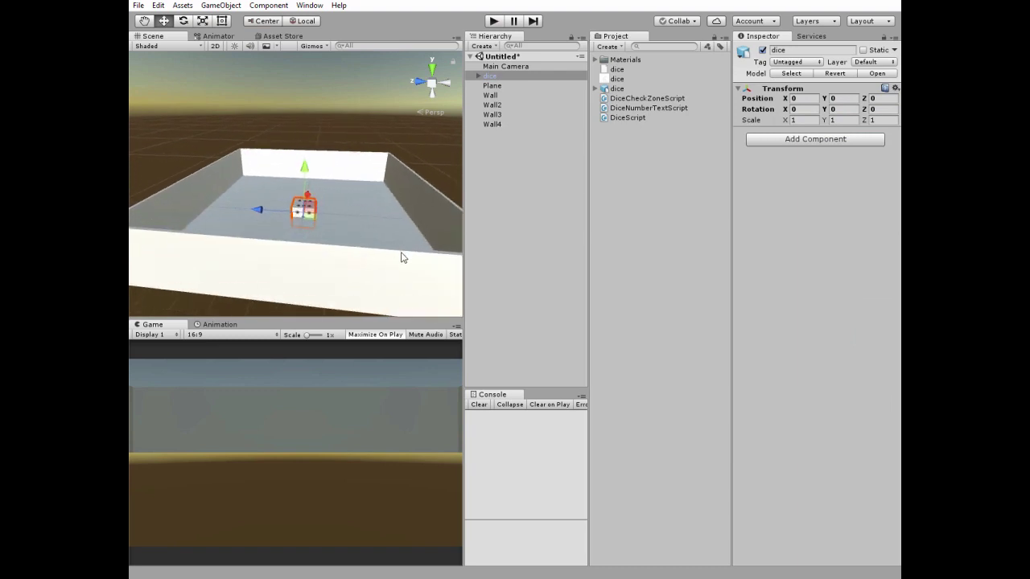
click(796, 140)
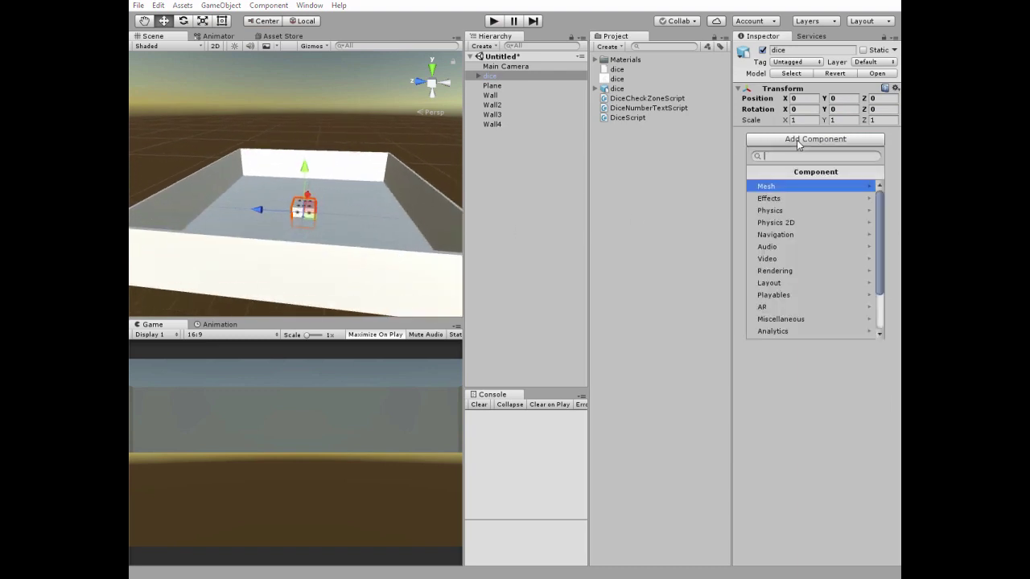
click(789, 212)
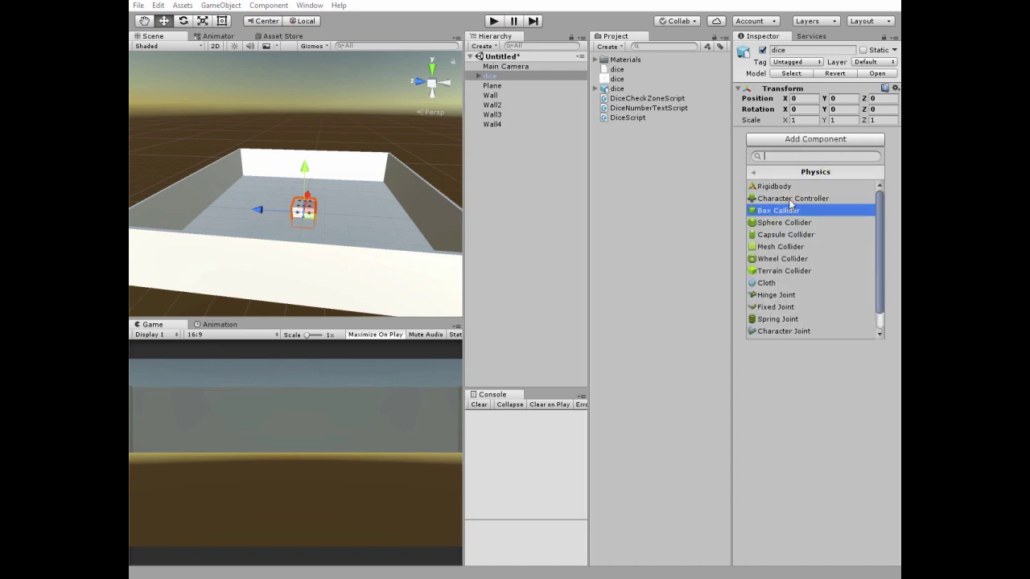
click(784, 187)
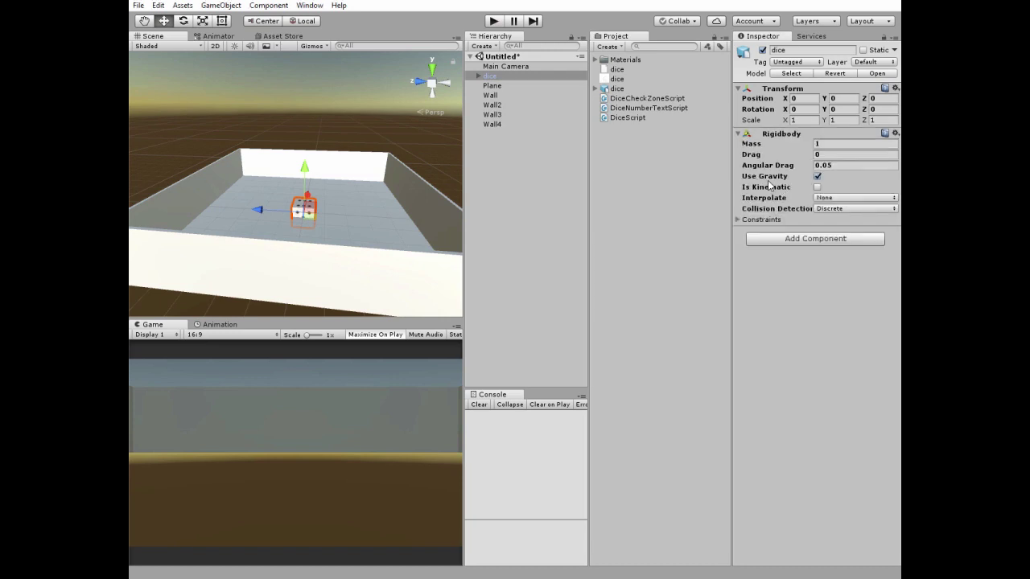
click(827, 142)
text(2)
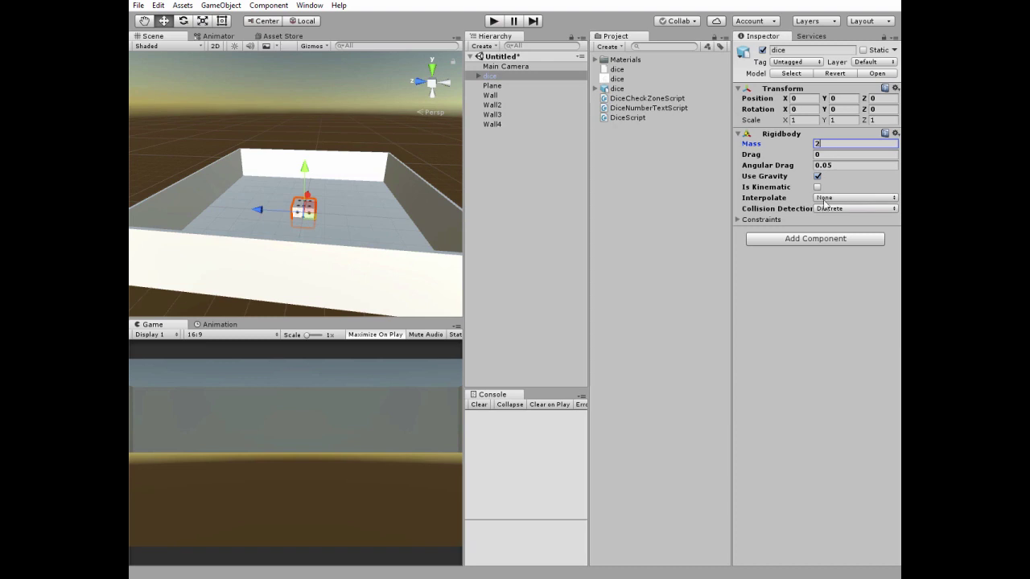
click(828, 208)
click(822, 235)
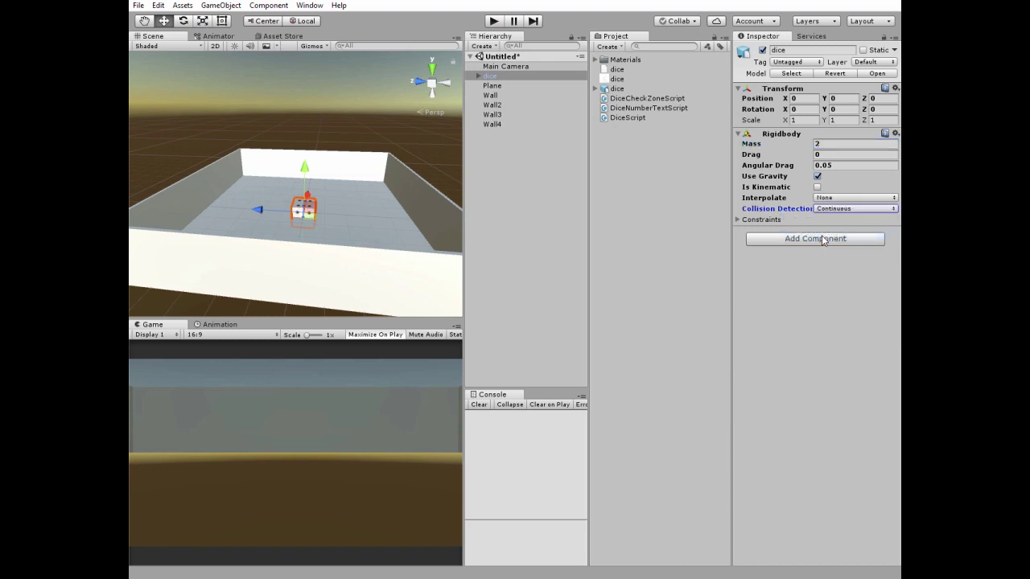
- Add a Box Collider to the dice
click(814, 239)
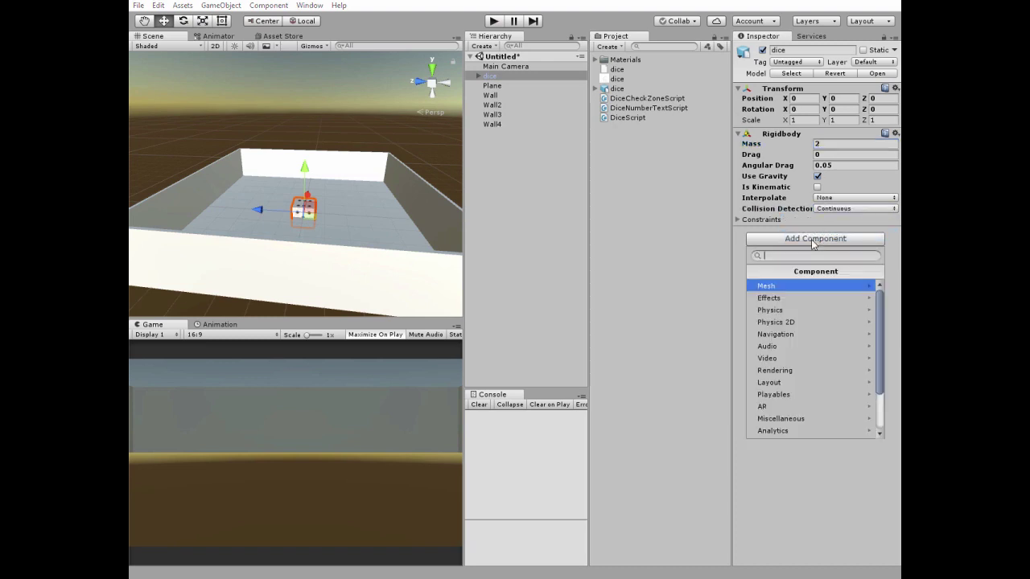
click(789, 310)
click(770, 312)
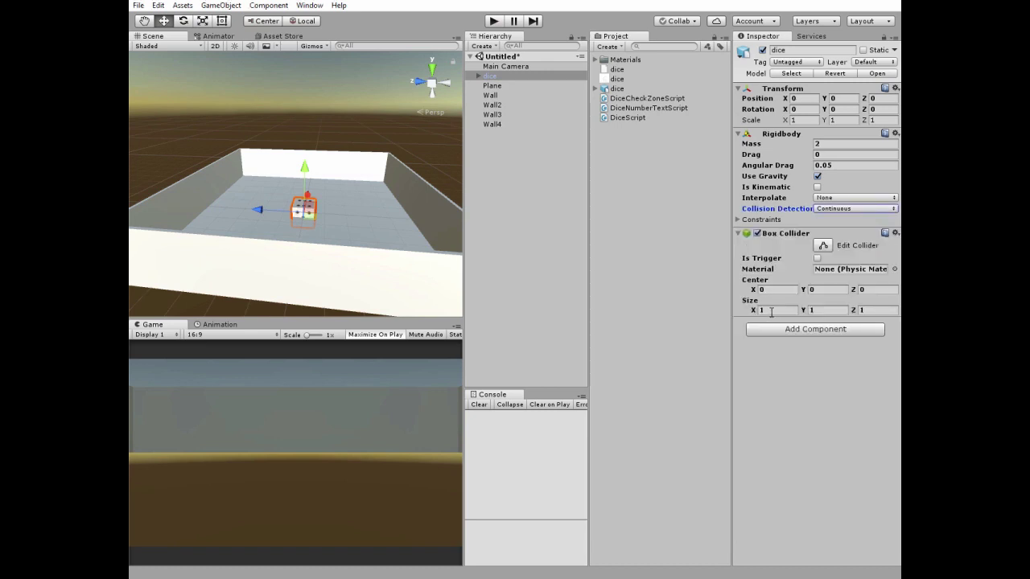
- Create a physic material with dynamic and static friction of 0 and assign it to the dice's Box Collider
click(628, 153)
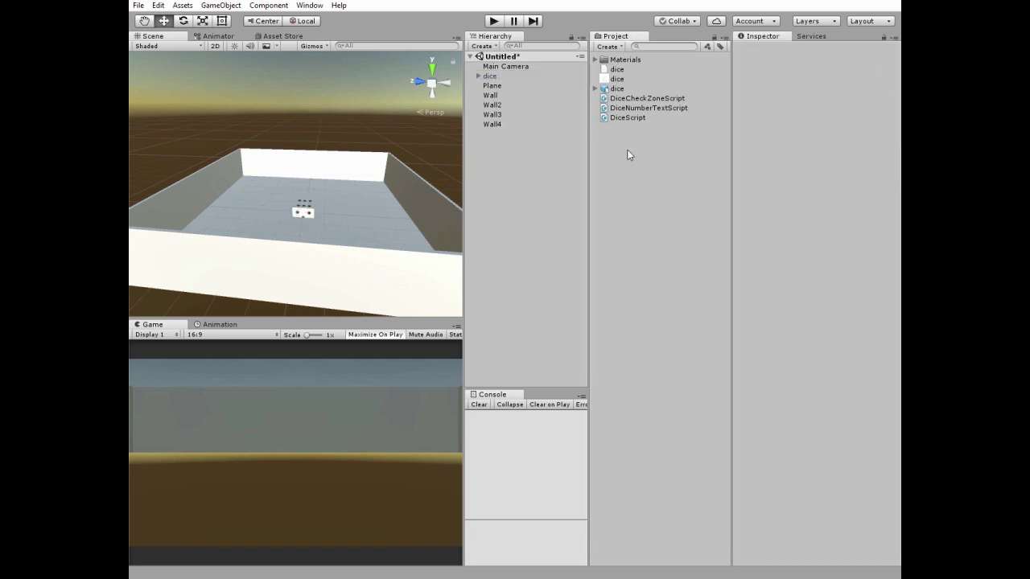
click(607, 47)
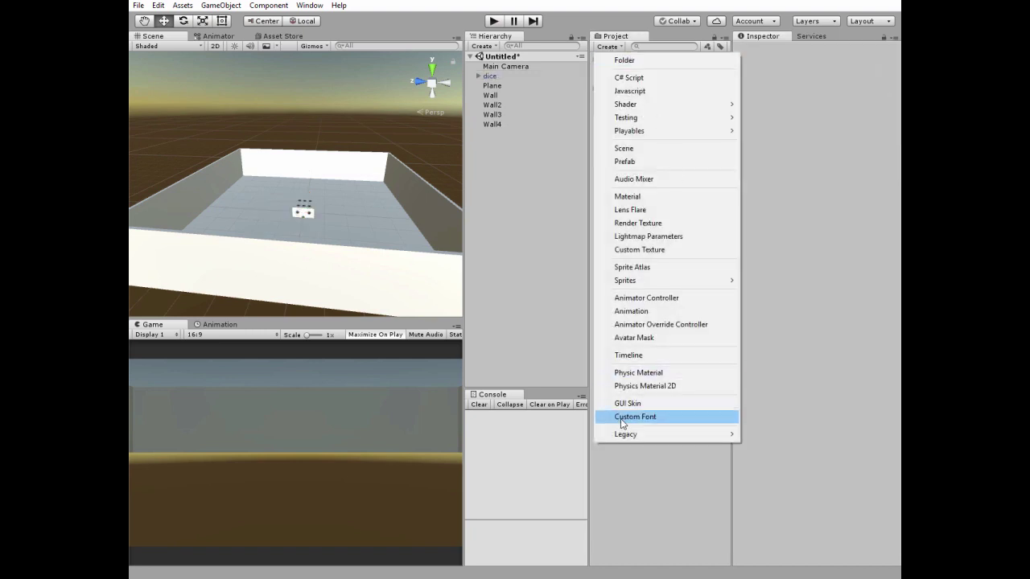
click(638, 373)
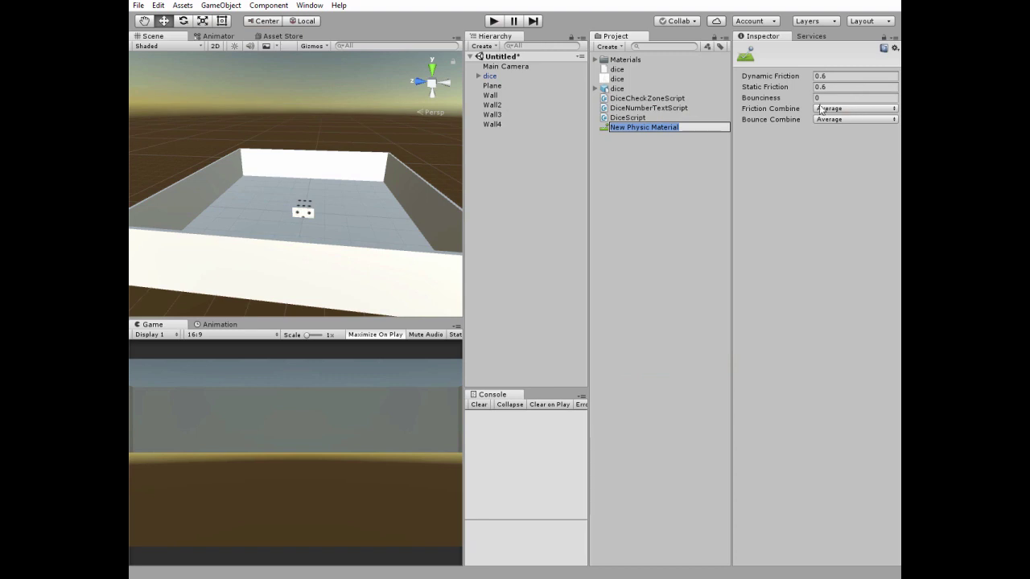
click(834, 75)
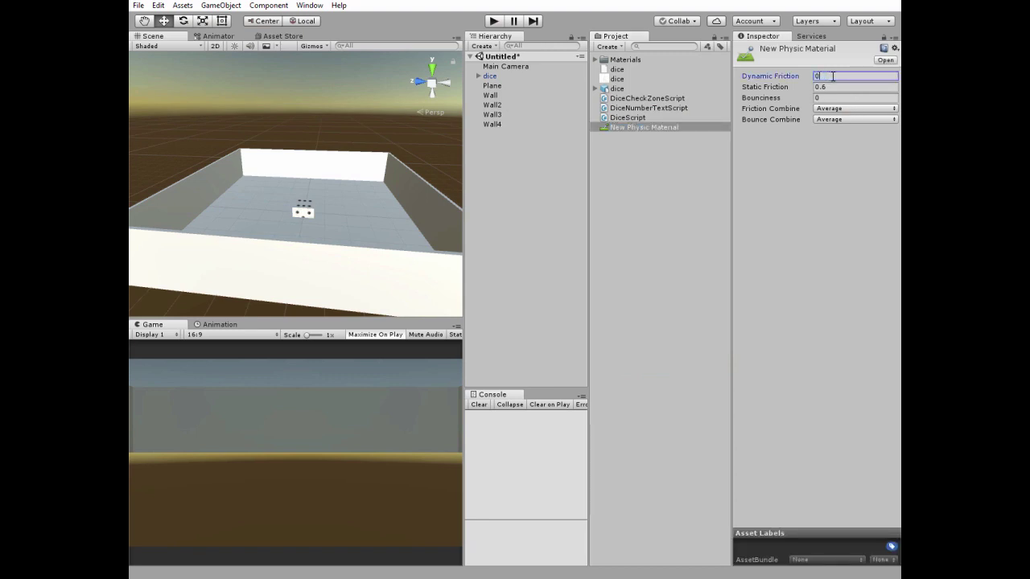
click(832, 86)
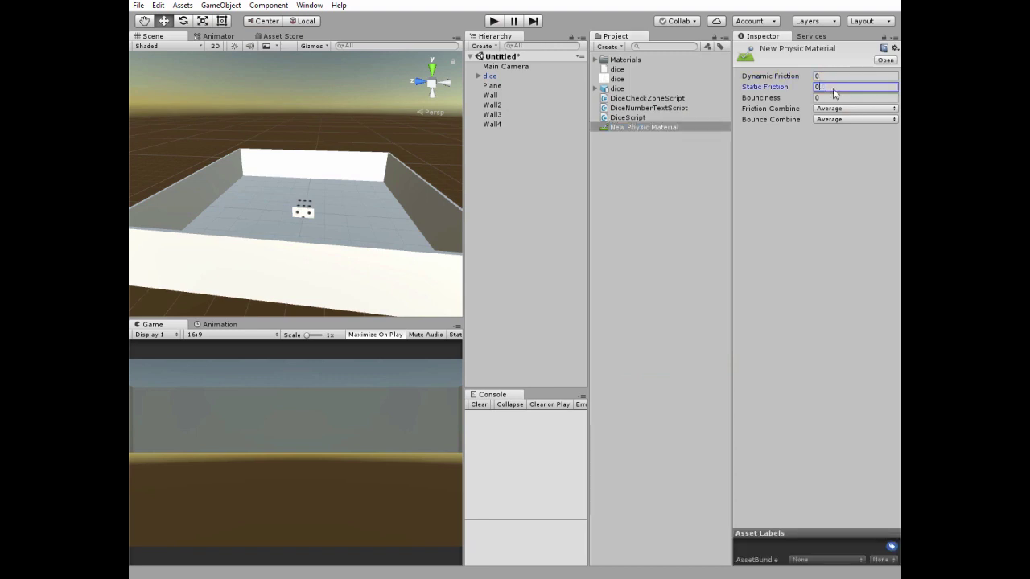
click(828, 97)
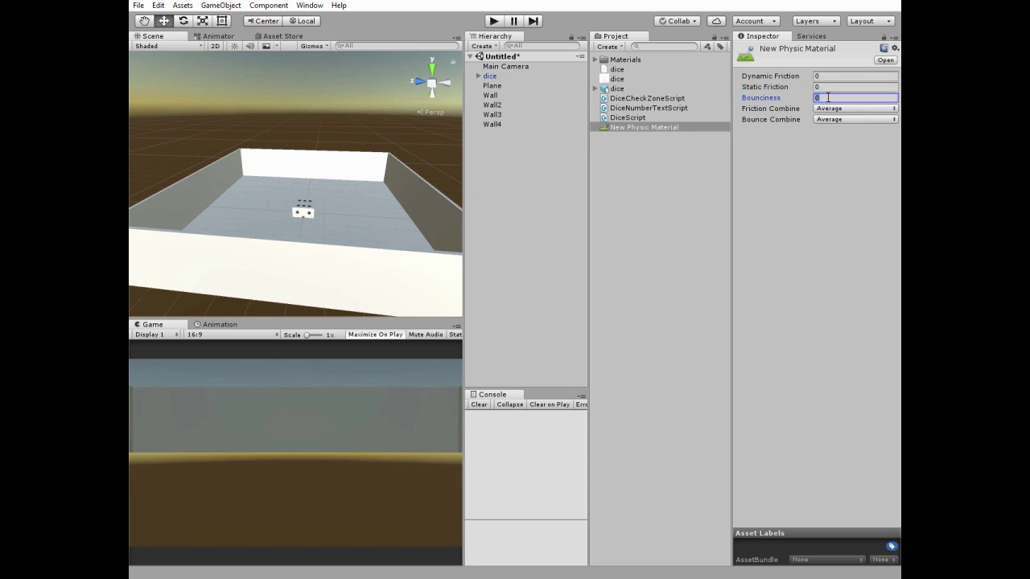
click(621, 151)
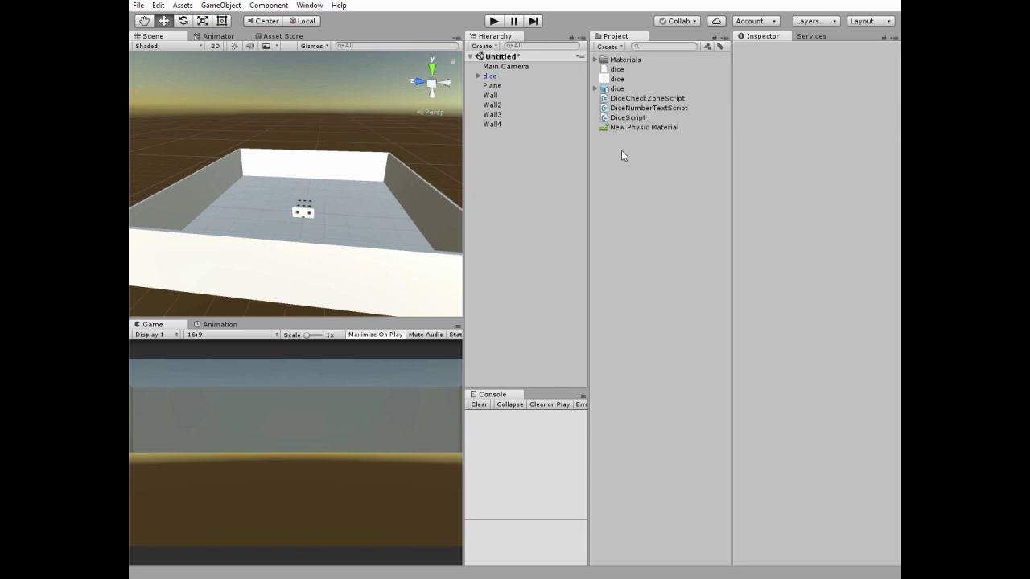
click(490, 76)
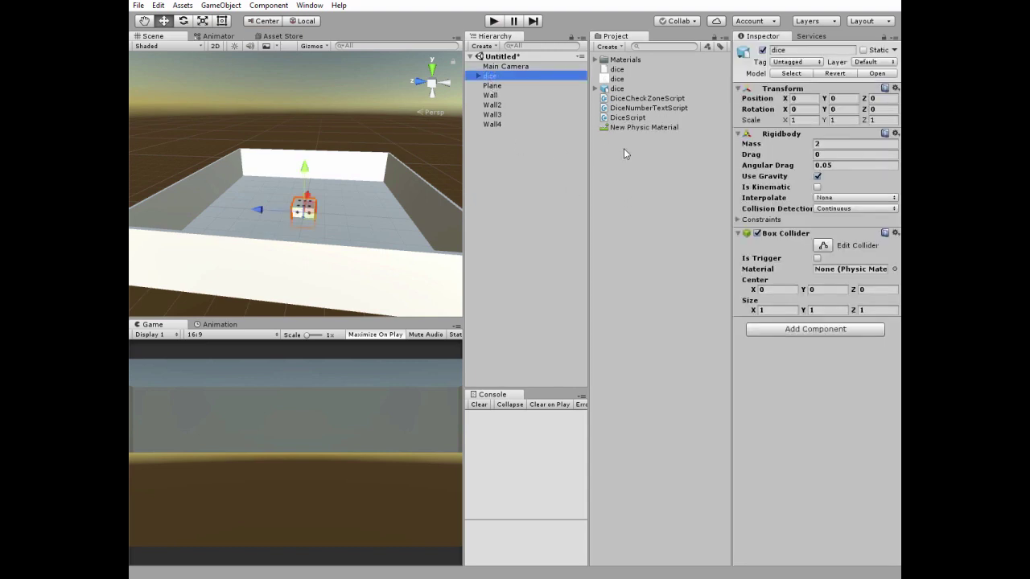
drag(612, 127, 842, 272)
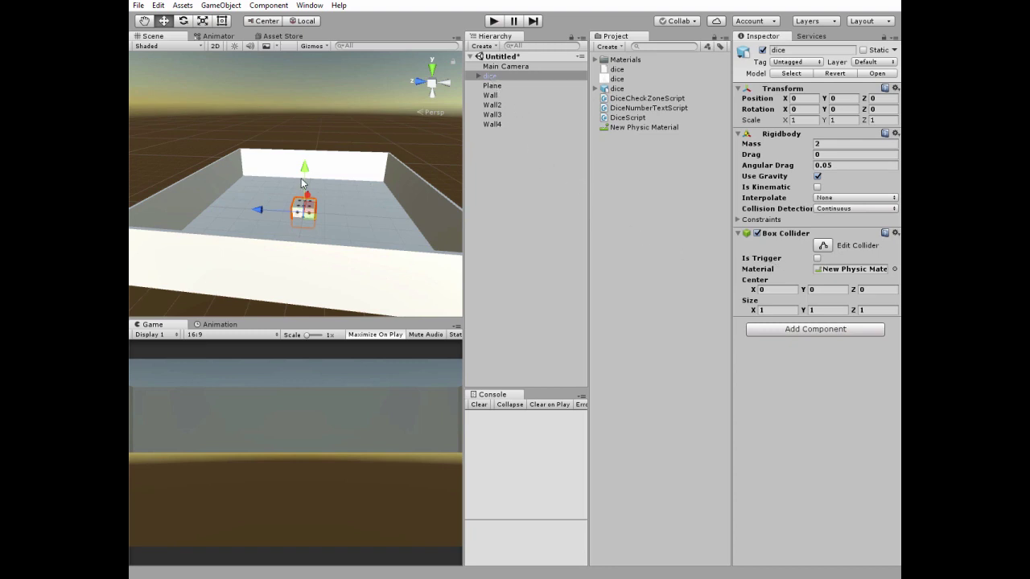
- Raise the dice to about Y 3.64 and tilt it to a rotation of about X -32, Y -18, Z -19
drag(303, 183, 302, 106)
drag(786, 110, 688, 118)
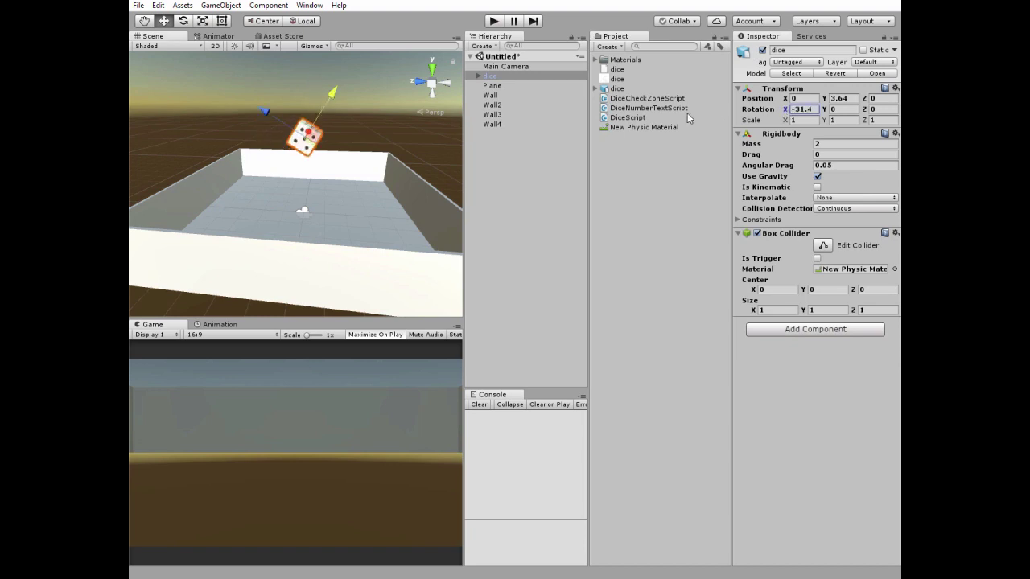
drag(824, 109, 441, 142)
drag(863, 110, 506, 157)
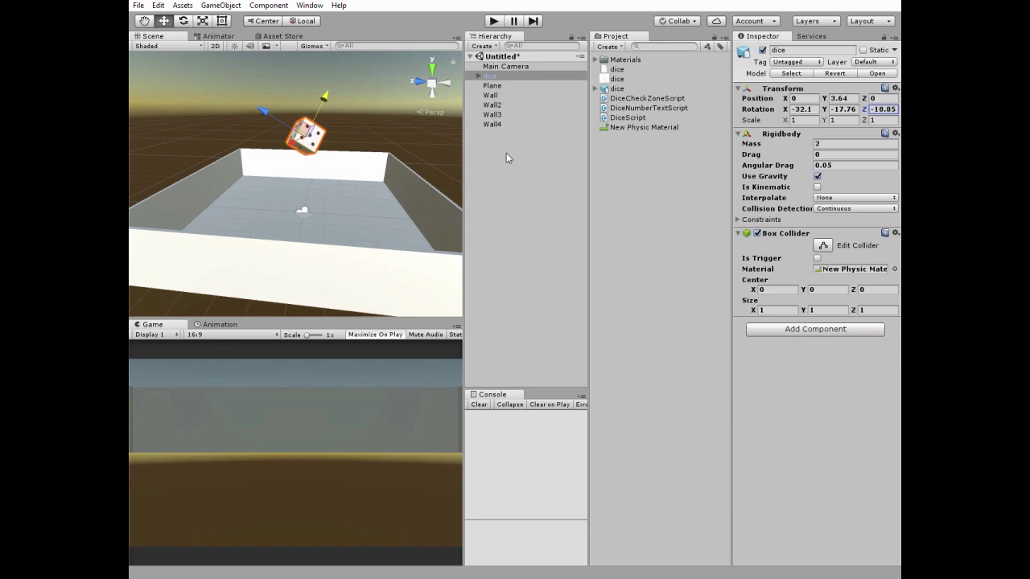
- Create an empty child object under the dice and name it Side1
click(490, 75)
right_click(492, 76)
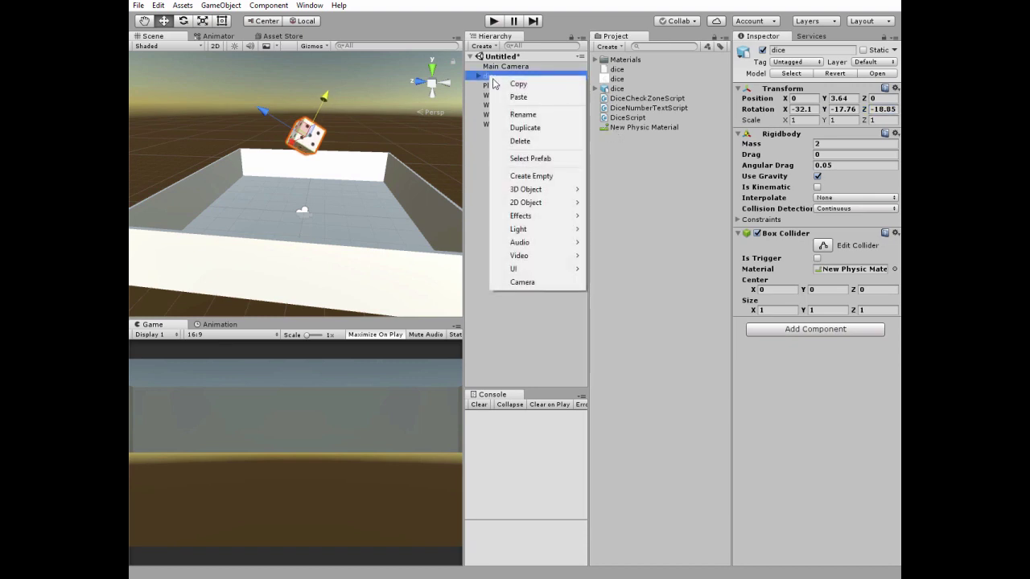
click(535, 176)
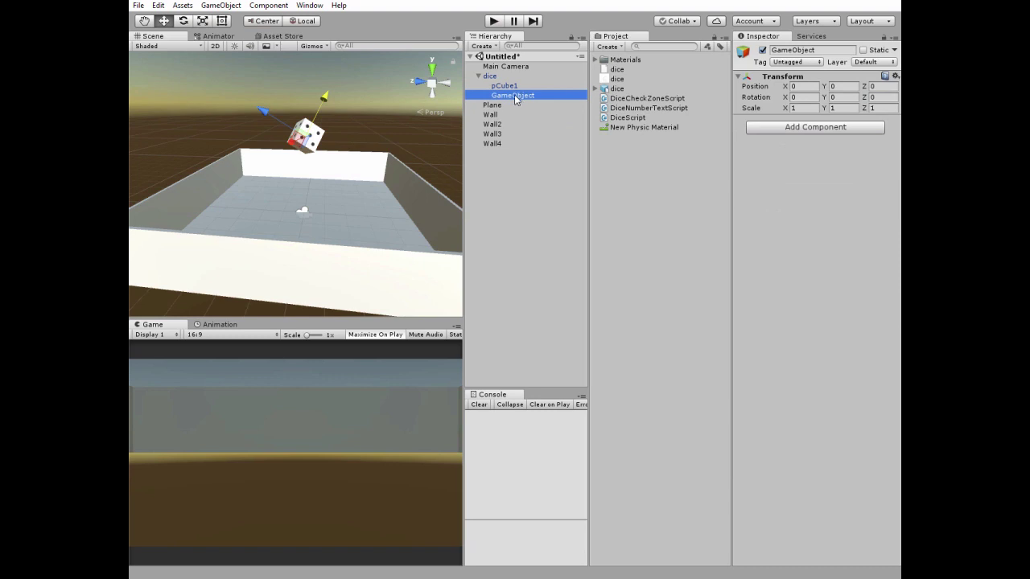
text(Side1)
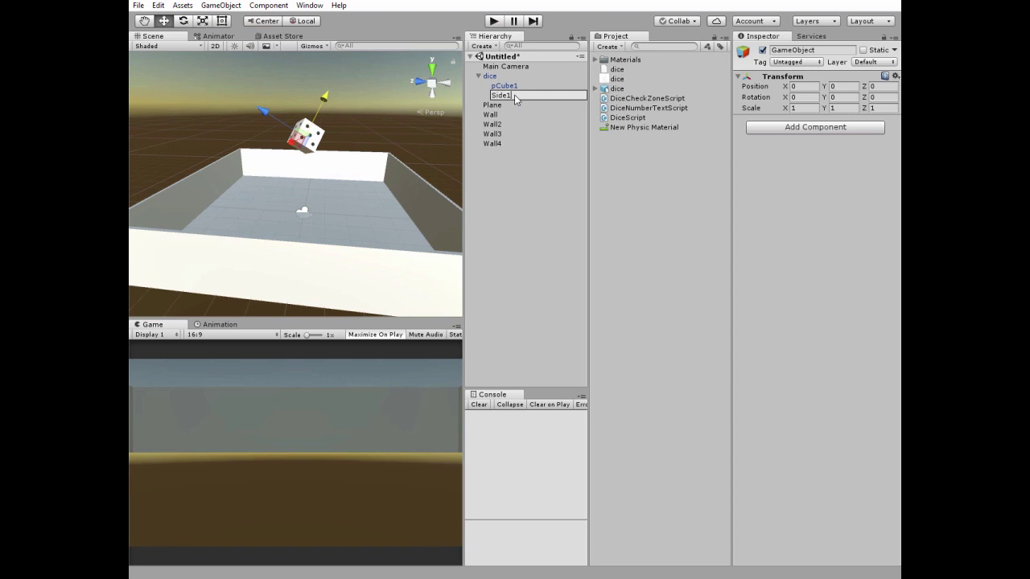
key(Return)
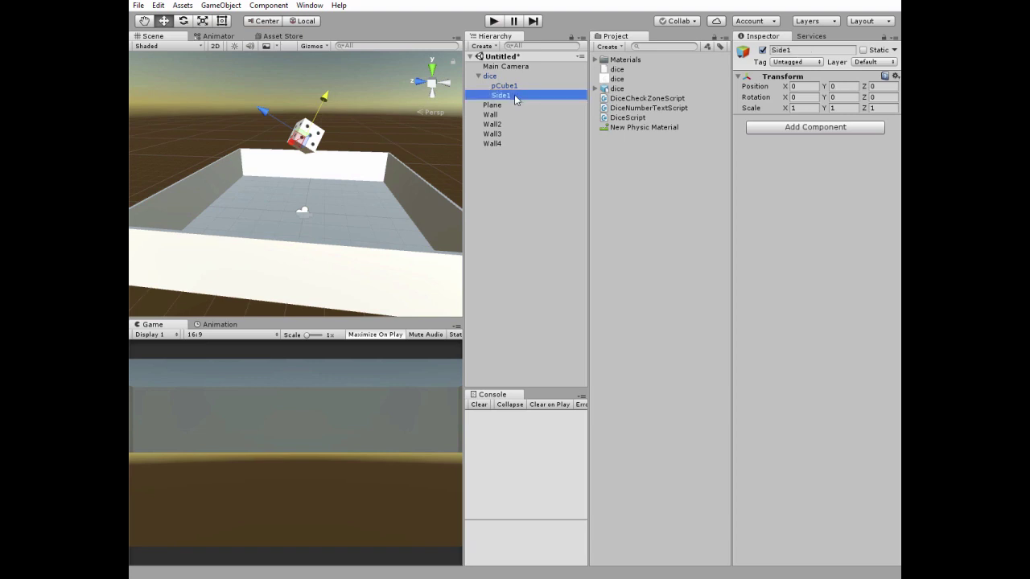
- Add a Sphere Collider to Side1 and set its radius to 0.1
click(809, 129)
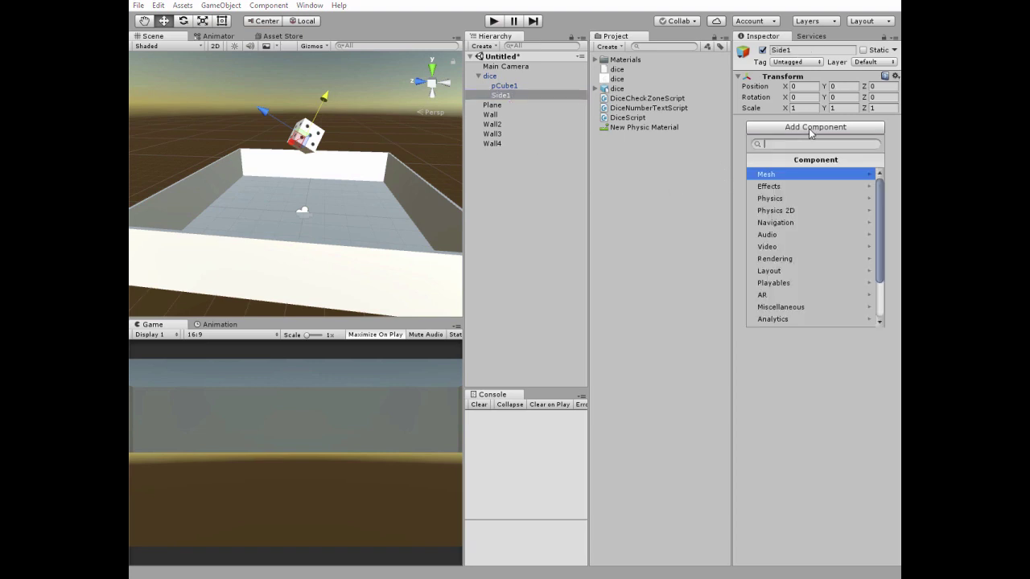
click(798, 198)
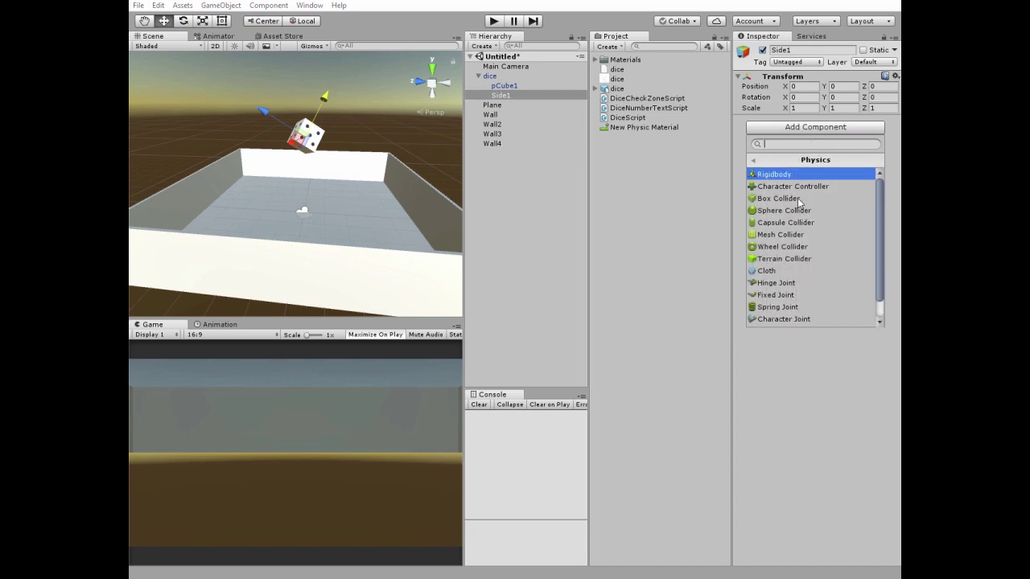
click(798, 210)
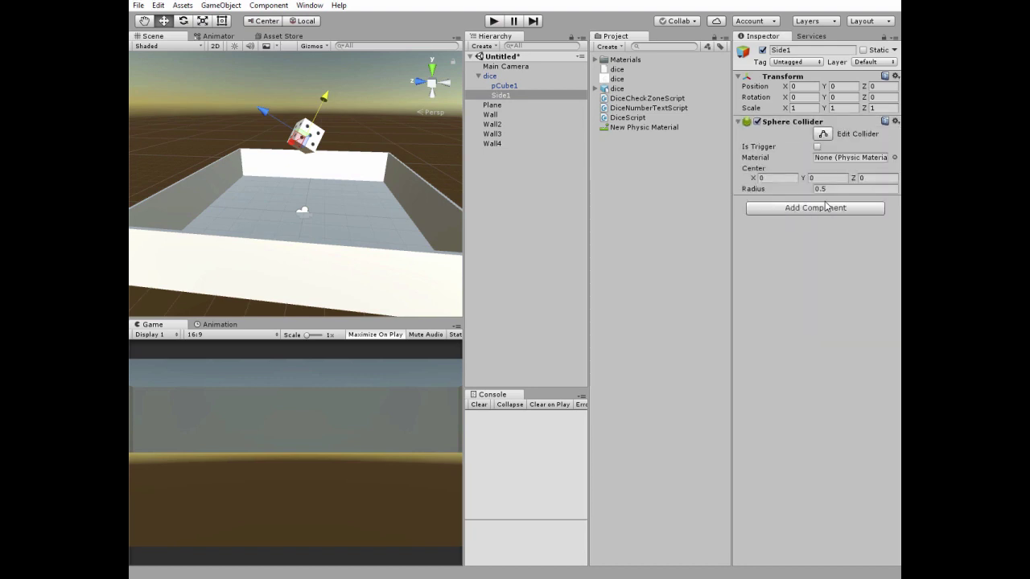
click(828, 188)
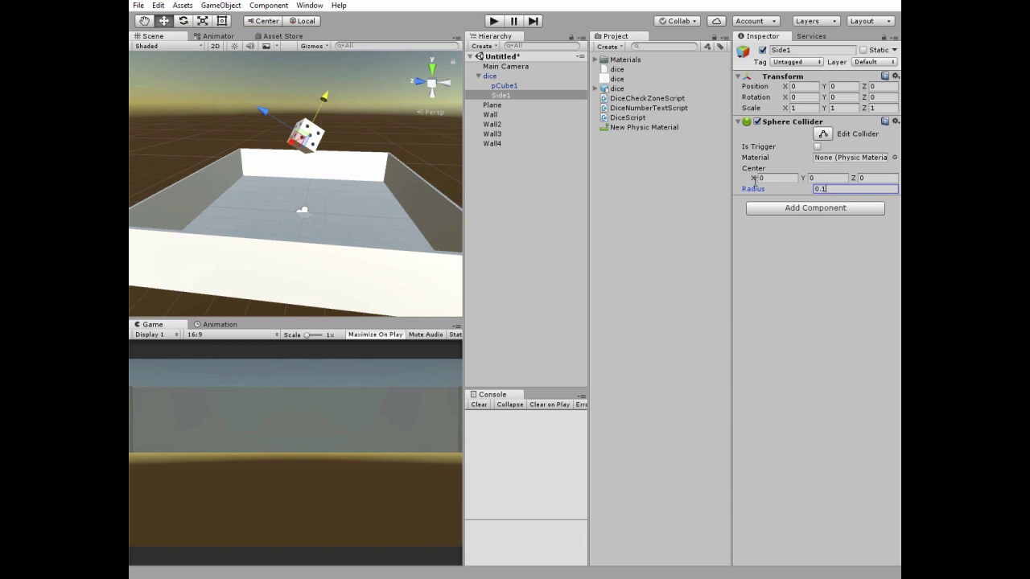
text(0.1)
- Make Side1's Sphere Collider a trigger
alt+drag(314, 122, 330, 244)
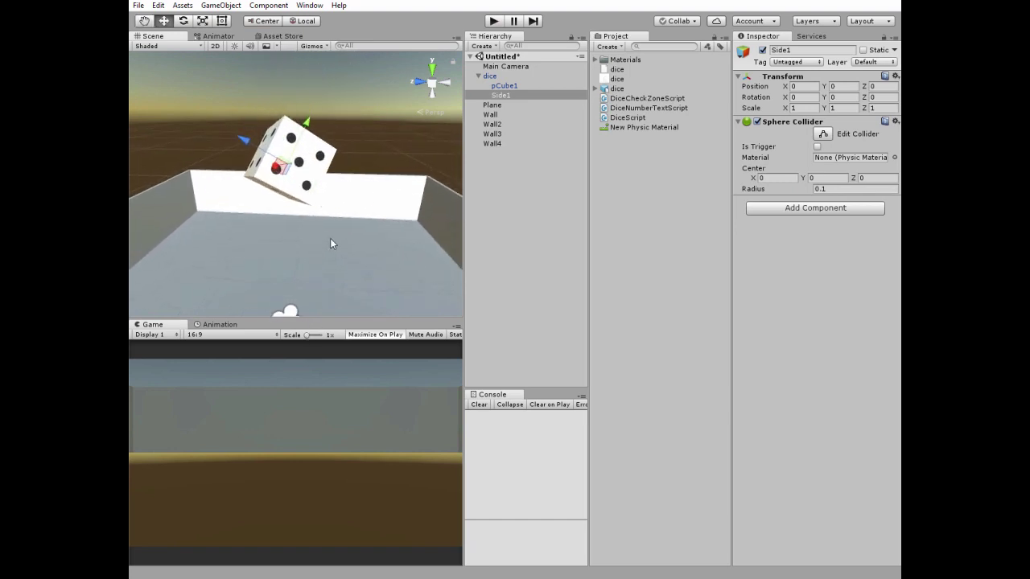
scroll(356, 211, up, 3)
middle_drag(357, 188, 354, 239)
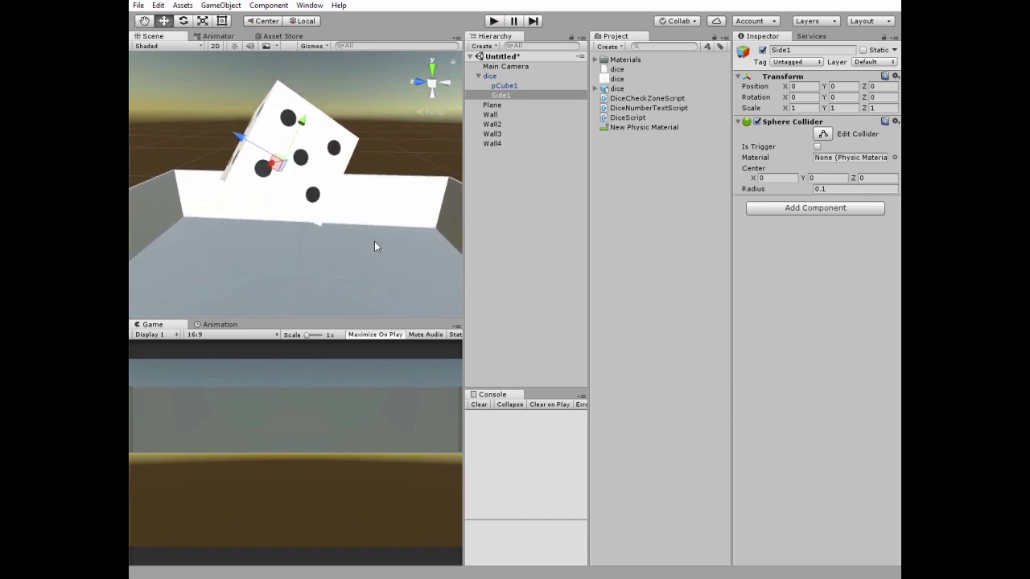
click(500, 95)
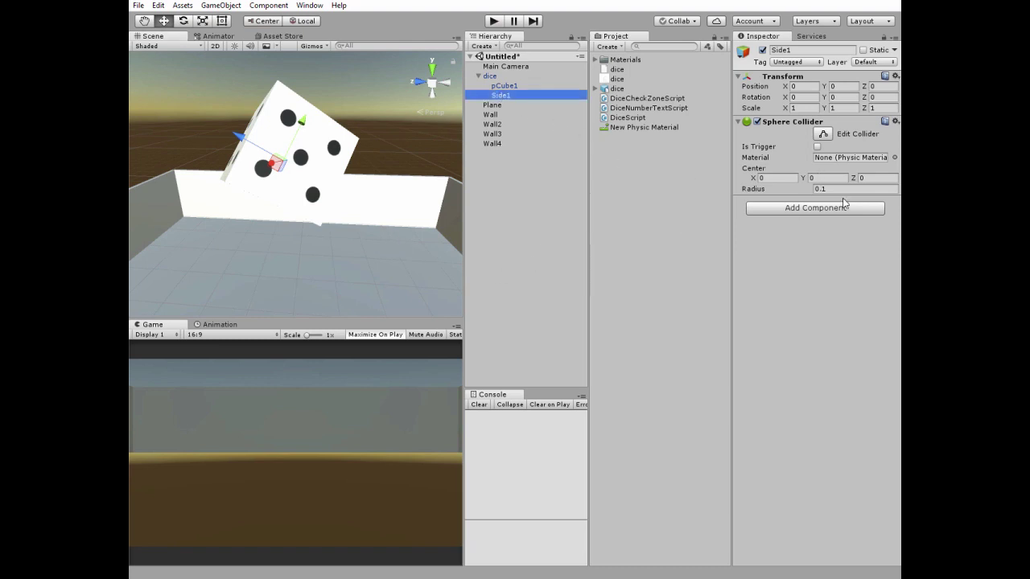
click(818, 148)
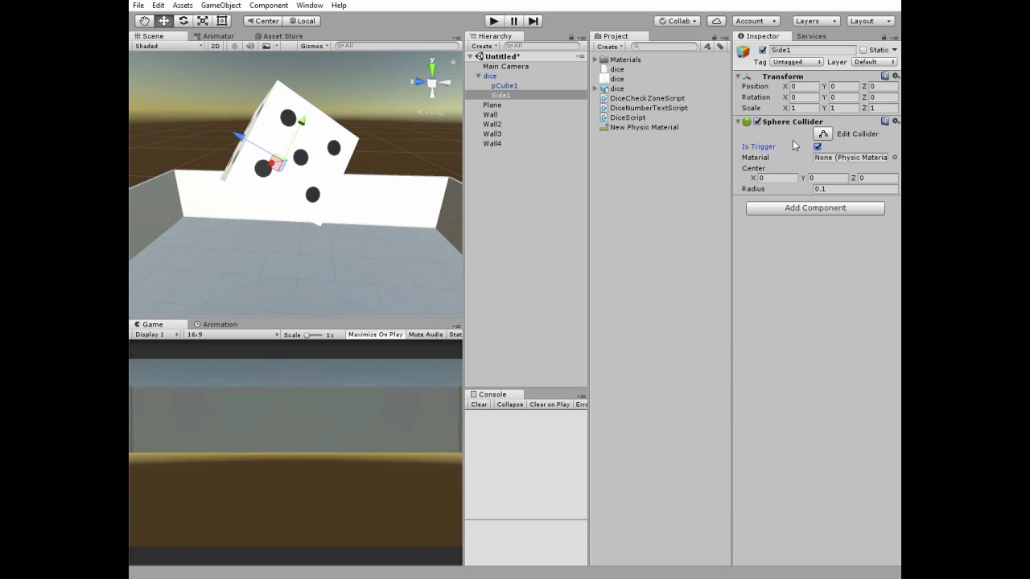
- Duplicate Side1 five times under the dice
click(506, 96)
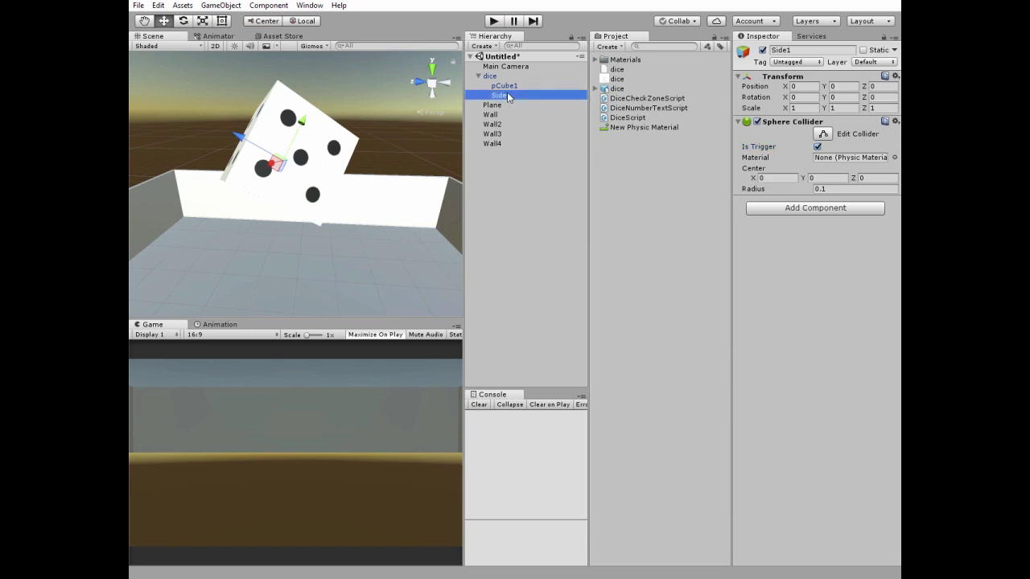
key(ctrl+d)
key(ctrl+d)
key(ctrl+d)
key(ctrl+d)
key(ctrl+d)
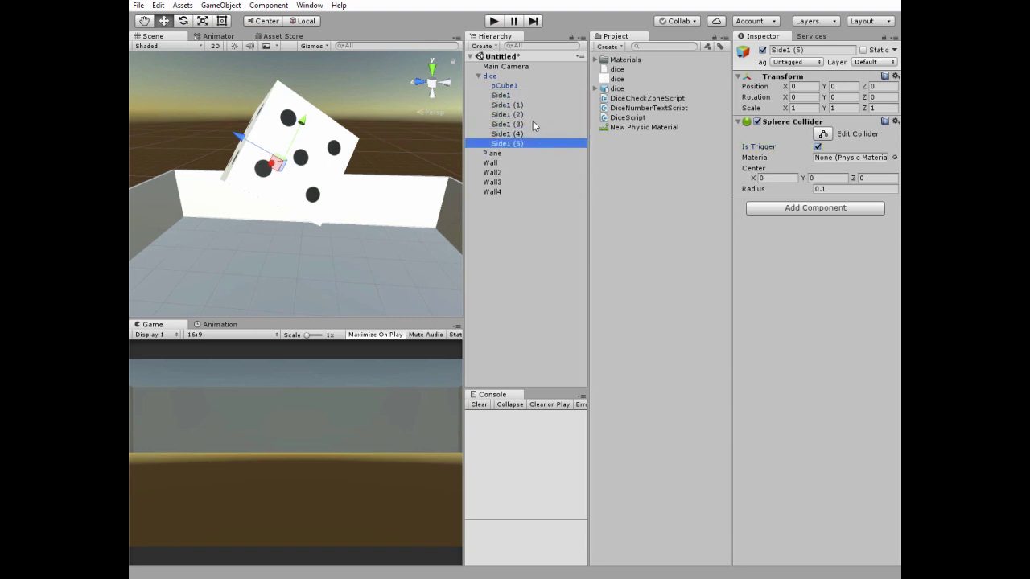
- Rename the first two duplicates of Side1 under the dice as Side2 and Side3
click(508, 105)
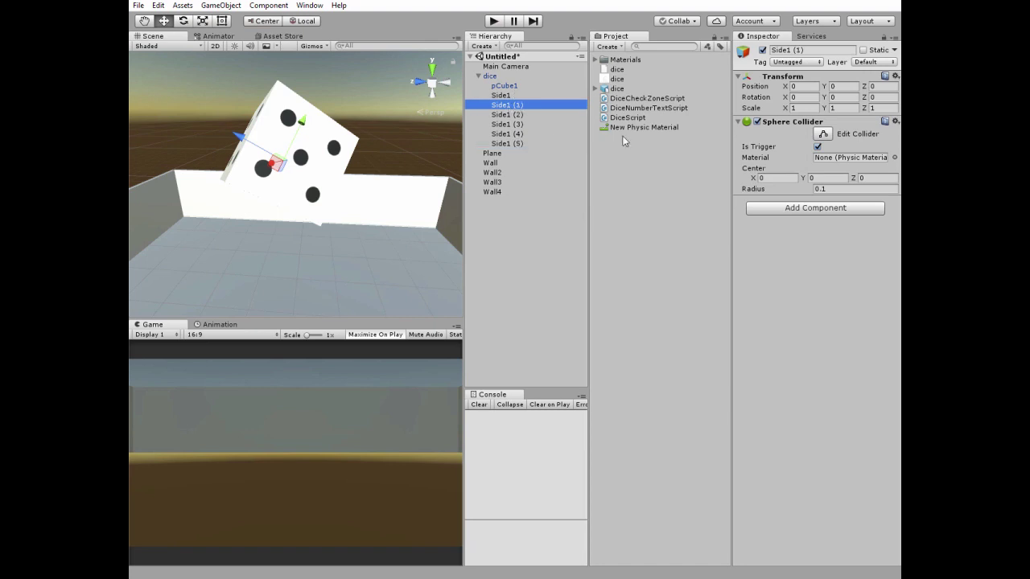
click(802, 49)
text(Side12)
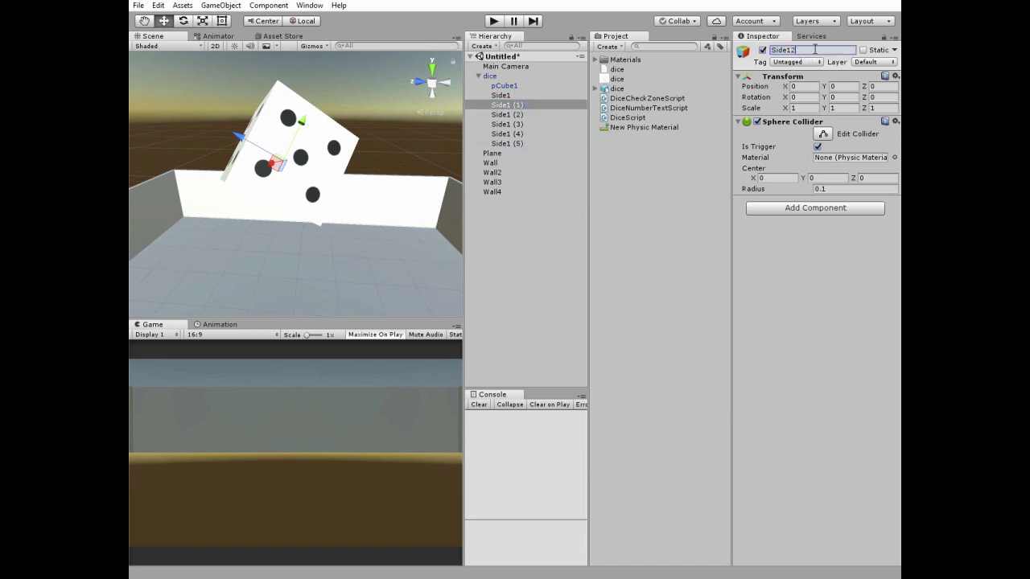
text(2)
key(Return)
click(544, 115)
click(544, 113)
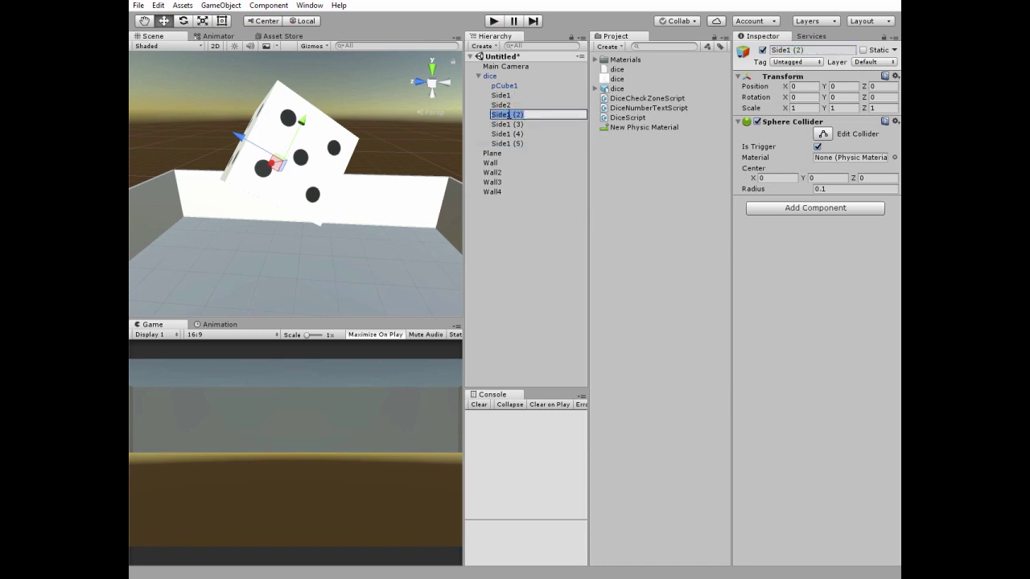
text(Side3)
key(Return)
- Rename the remaining three Side1 duplicates as Side4, Side5 and Side6
click(539, 124)
click(539, 124)
text(Side4)
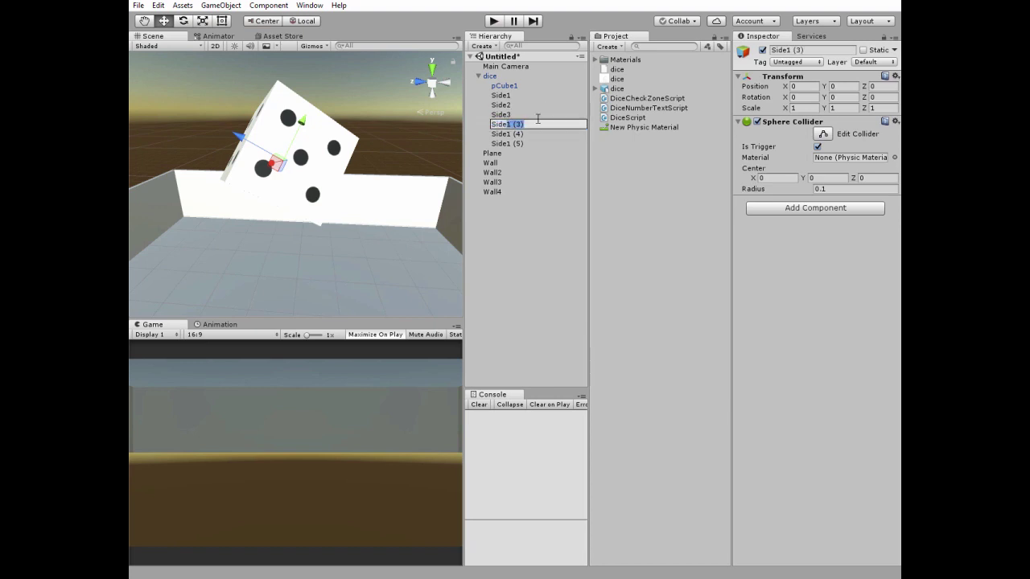
key(Return)
click(515, 134)
click(515, 133)
text(Side5)
key(Return)
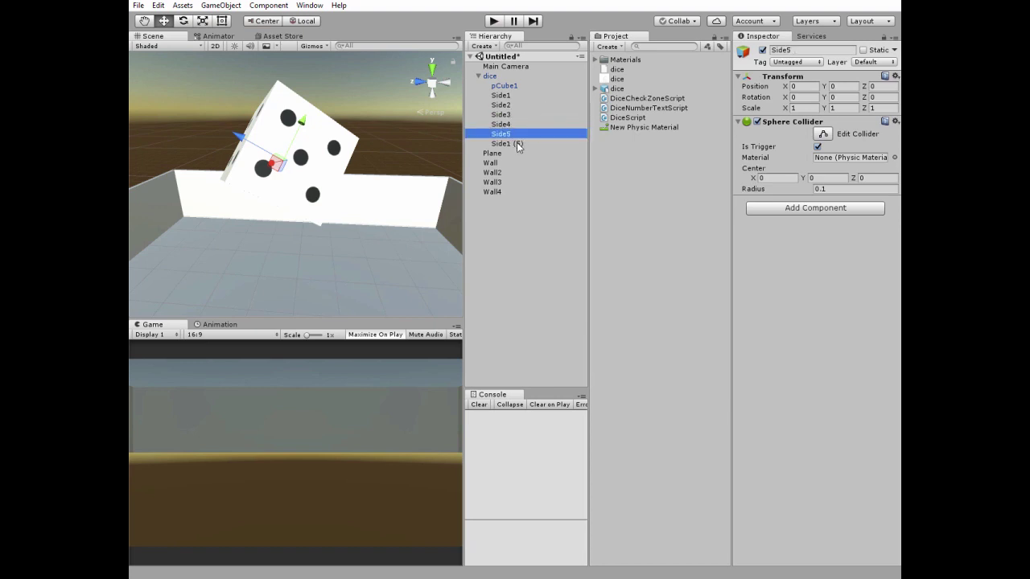
click(517, 143)
click(517, 143)
text(Side6)
key(Return)
- Give Side1 a blue round icon and set its Y position to -1
click(503, 96)
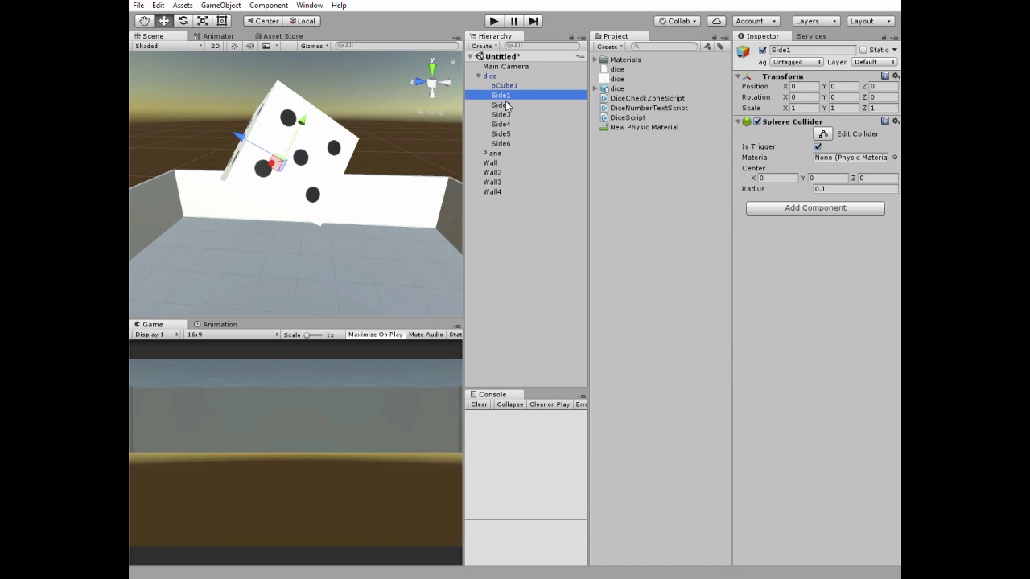
click(744, 54)
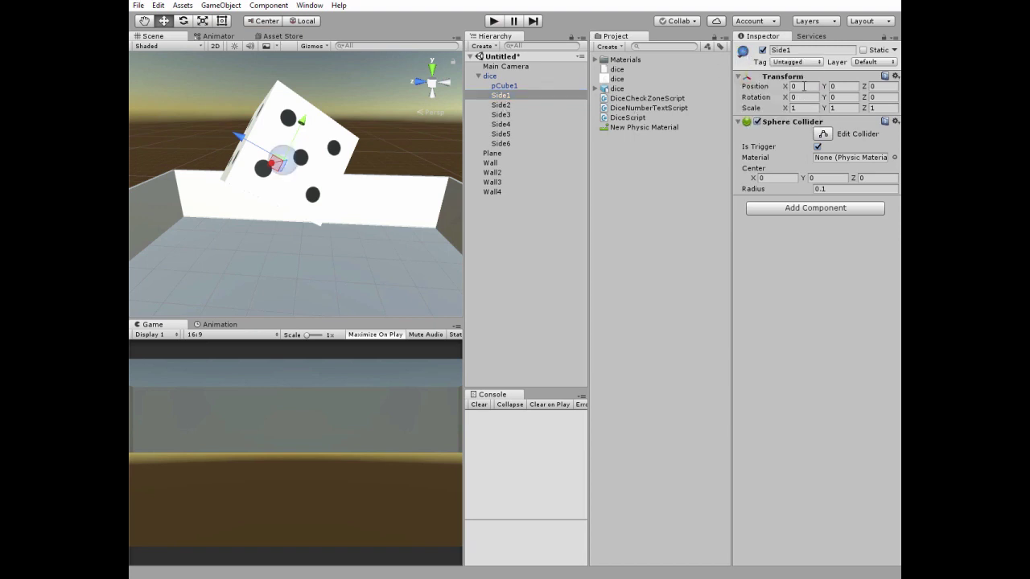
click(841, 86)
text(-1)
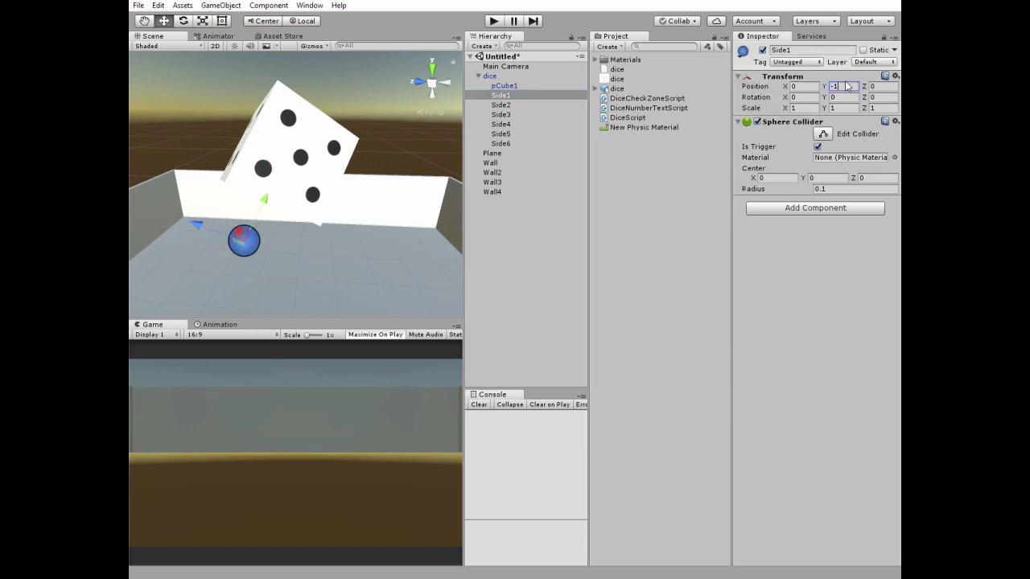
- Give Side2 a teal round icon and set its X position to 1
click(500, 105)
click(743, 50)
click(763, 106)
click(761, 107)
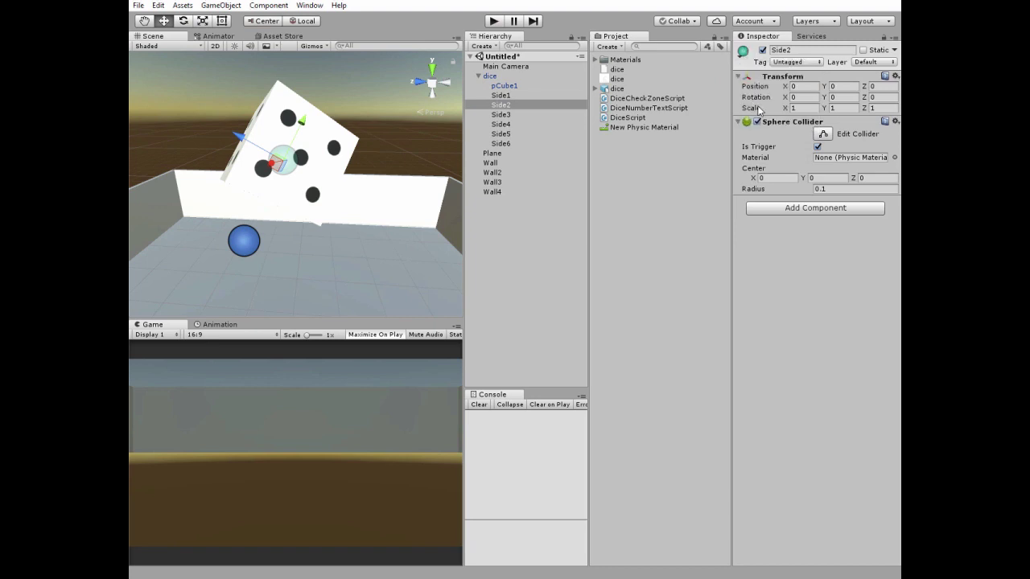
click(803, 86)
text(1)
- Give Side3 a green round icon and set its Z position to -1
click(501, 114)
click(742, 50)
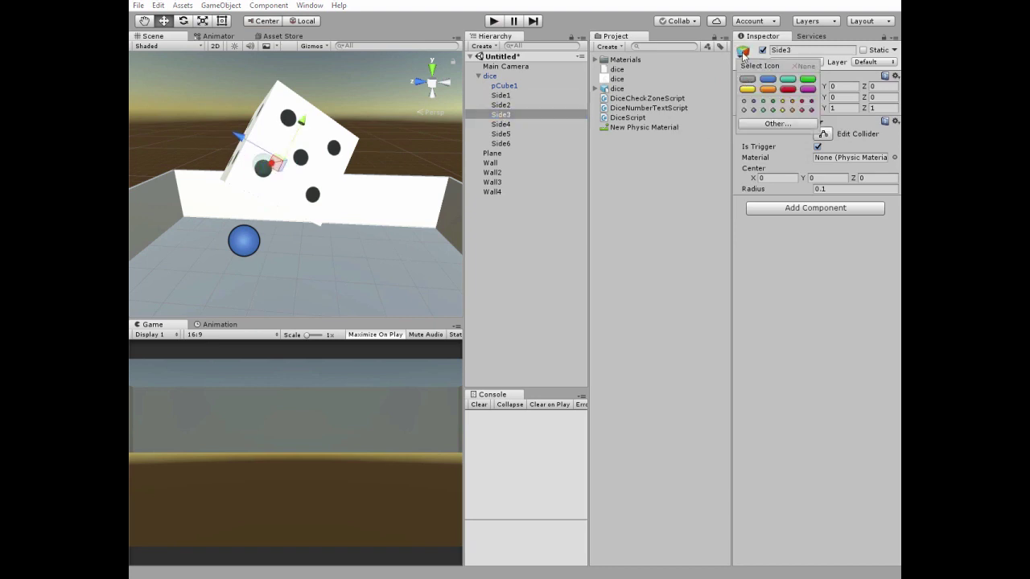
click(762, 107)
click(761, 107)
click(880, 86)
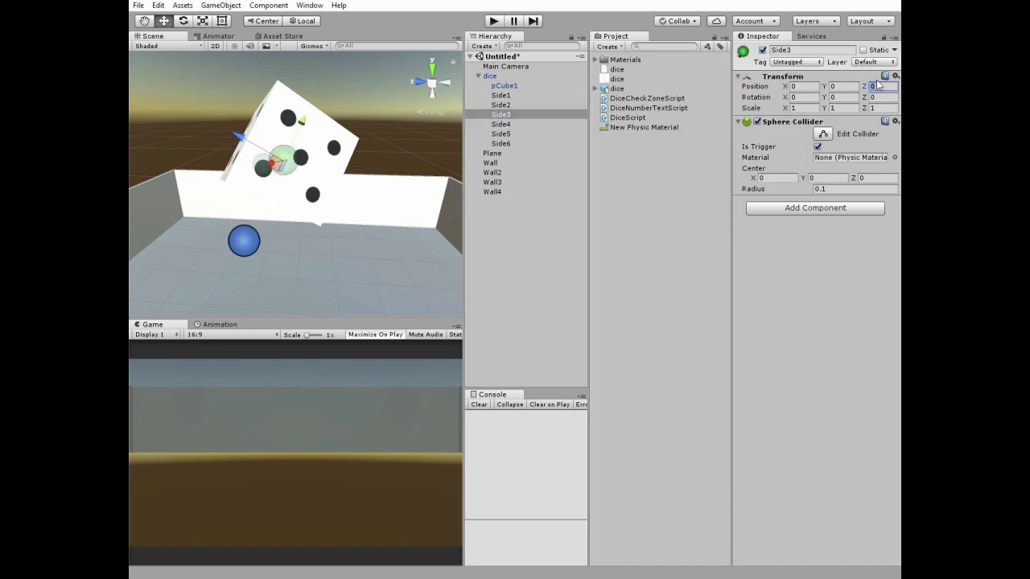
text(1)
- Give Side4 a yellow round icon and set its Z position to 1
click(501, 124)
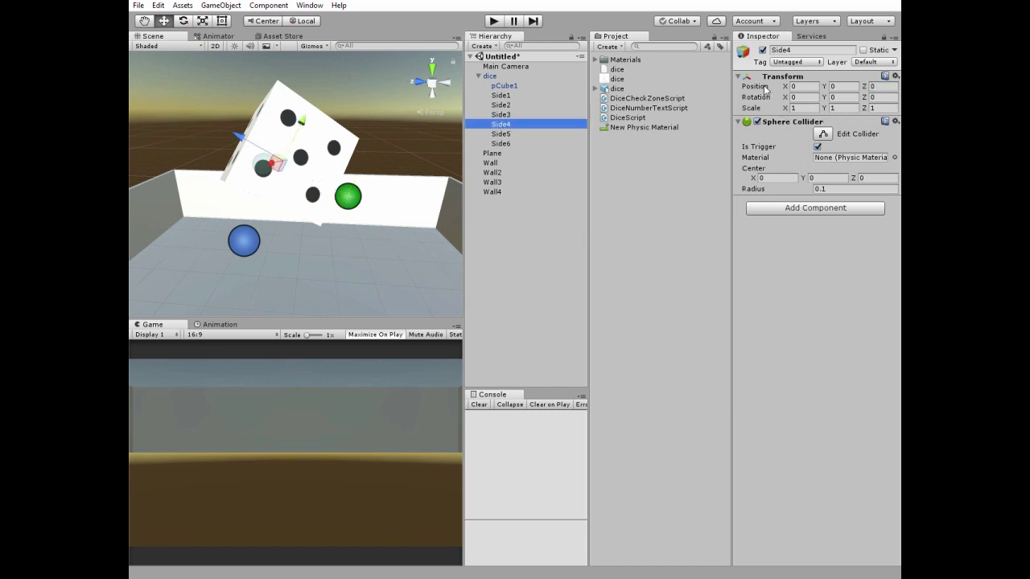
click(743, 51)
click(782, 100)
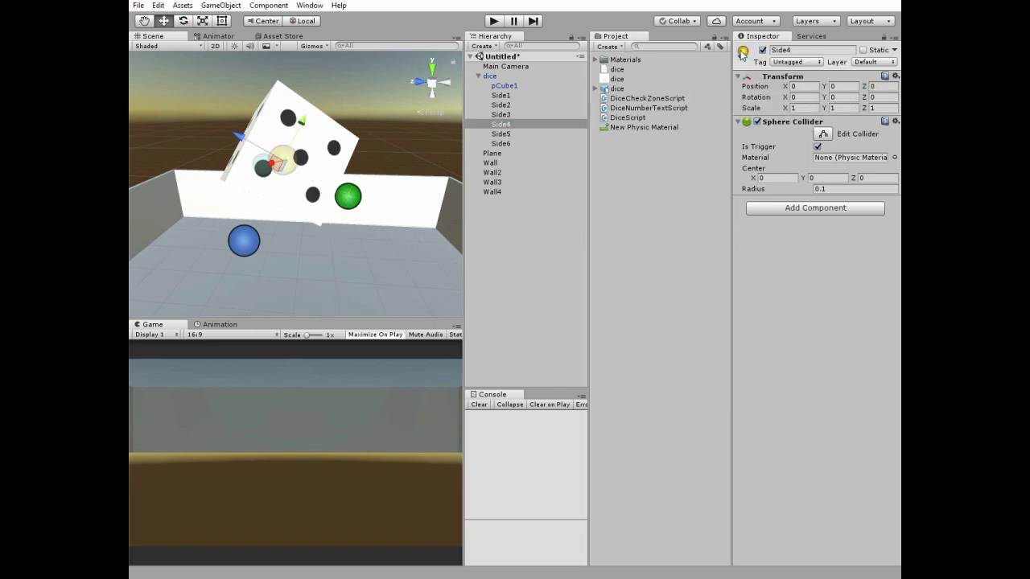
click(880, 86)
text(1)
- Give Side5 a red round icon and set its X position to -1
click(523, 133)
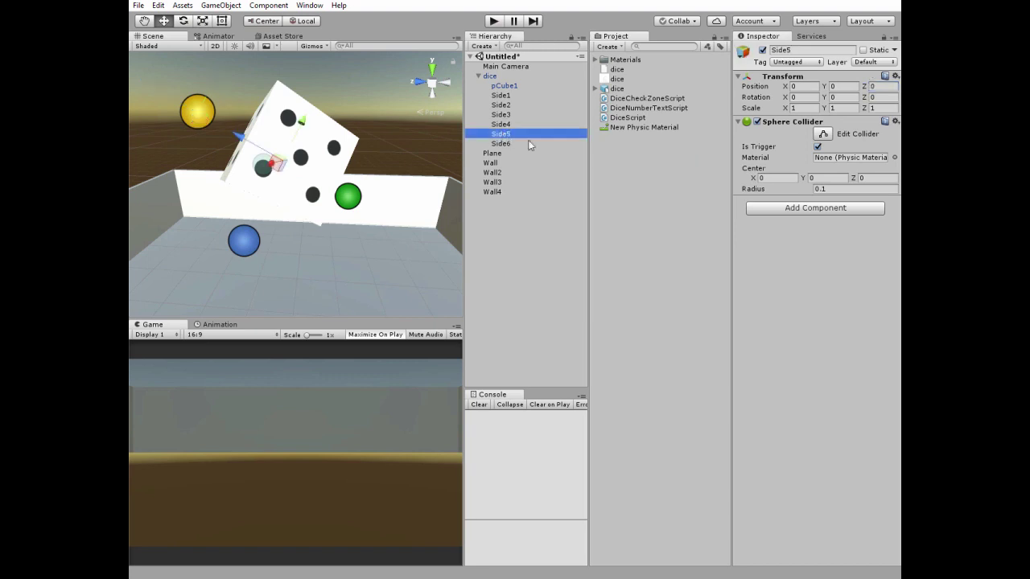
click(742, 50)
click(804, 105)
click(805, 86)
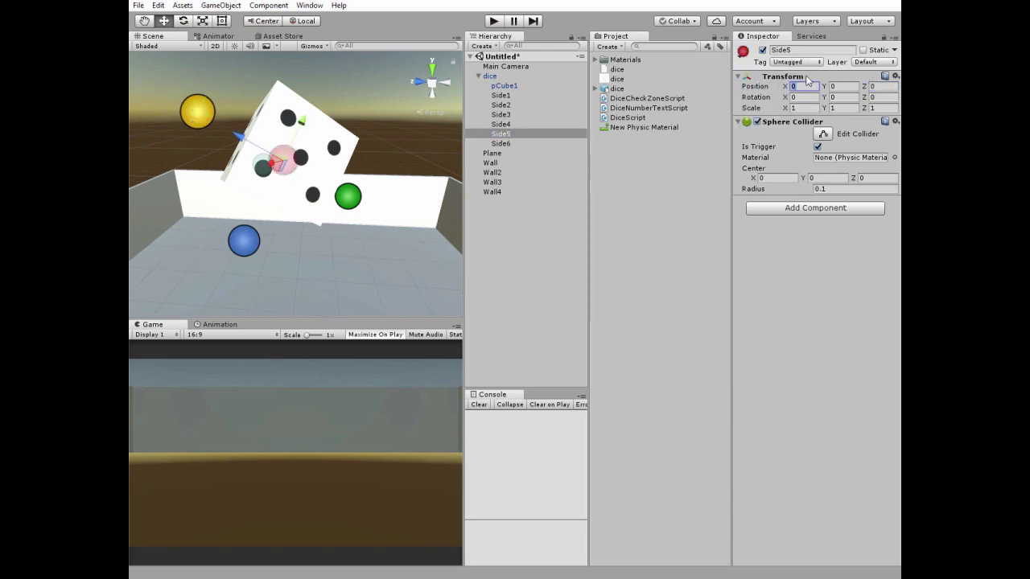
text(1)
- Give Side6 a purple round icon and set its Y position to 1
click(501, 143)
click(743, 50)
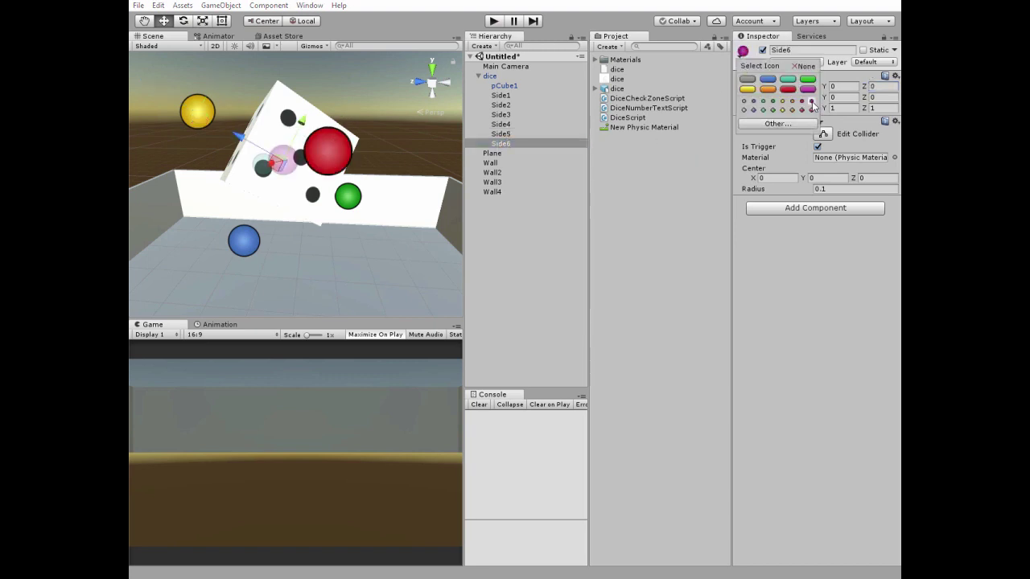
click(815, 106)
click(840, 86)
text(1)
- Examine the placement of the coloured side markers around the dice, starting from Side1
scroll(273, 89, down, 5)
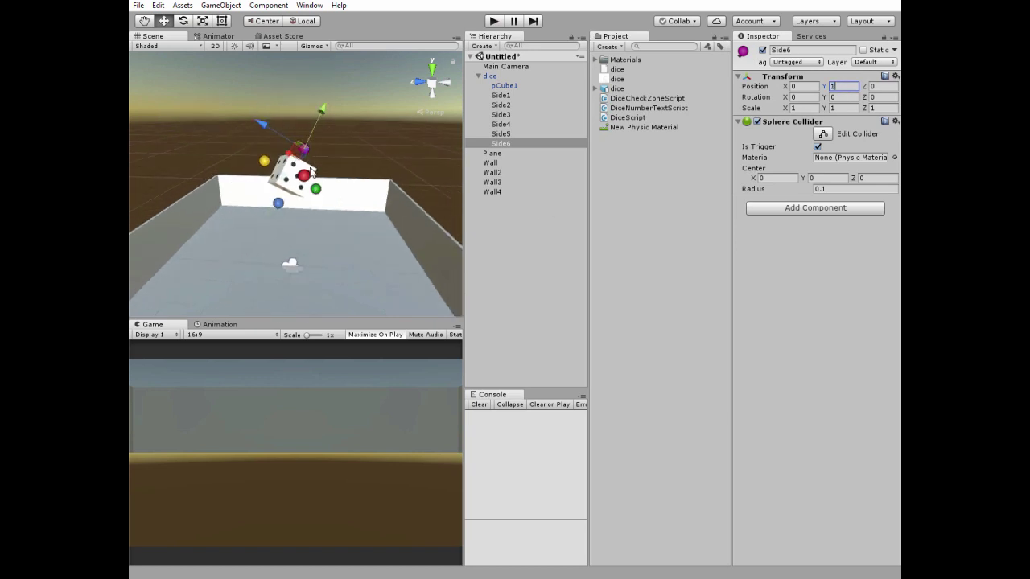
alt+drag(274, 88, 273, 233)
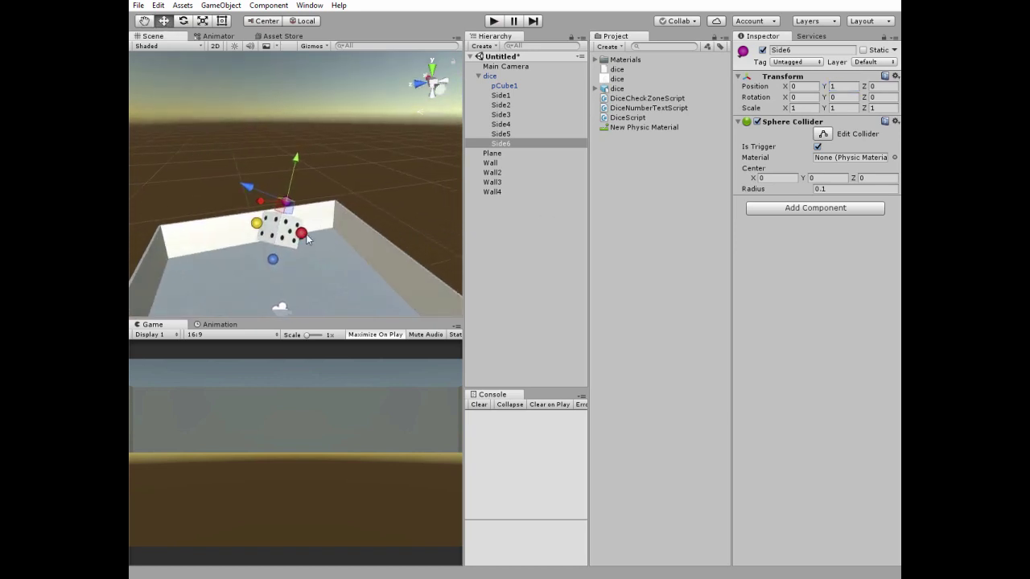
mouse_move(273, 234)
middle_down()
mouse_move(327, 233)
mouse_move(256, 230)
middle_up()
alt+drag(256, 230, 273, 282)
double_click(500, 95)
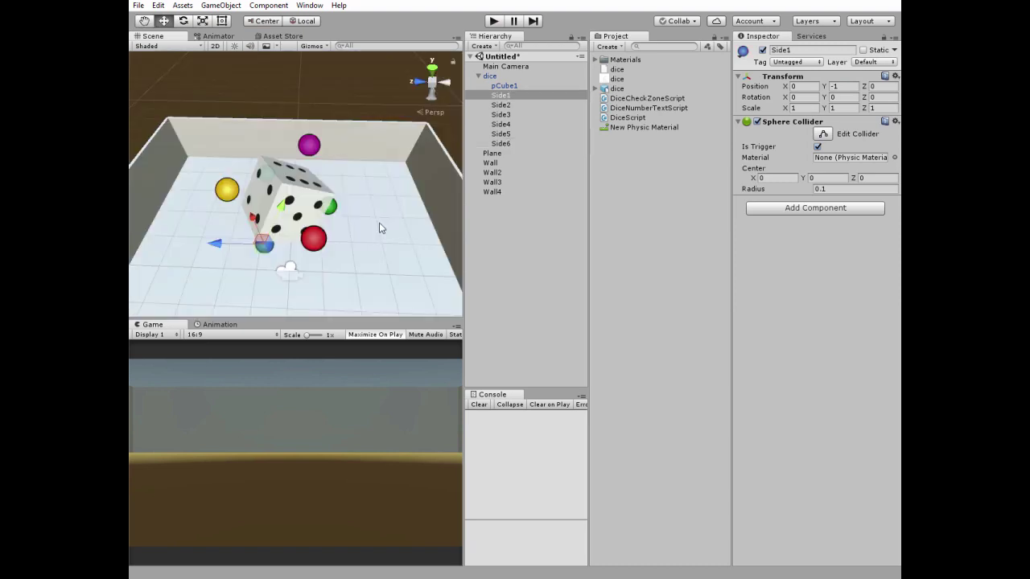
- Review the code of DiceScript and attach the script to the dice object
click(492, 76)
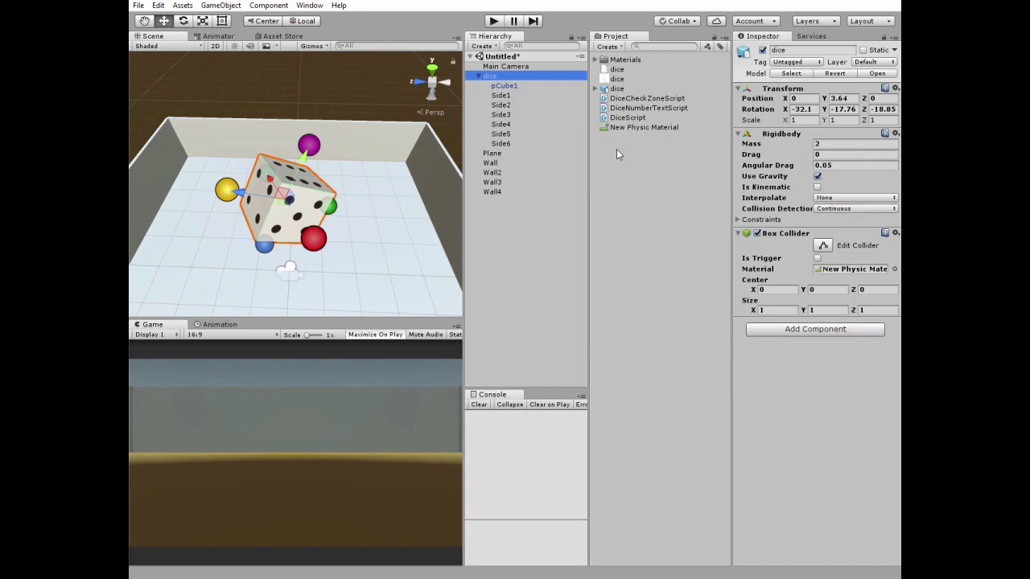
double_click(625, 118)
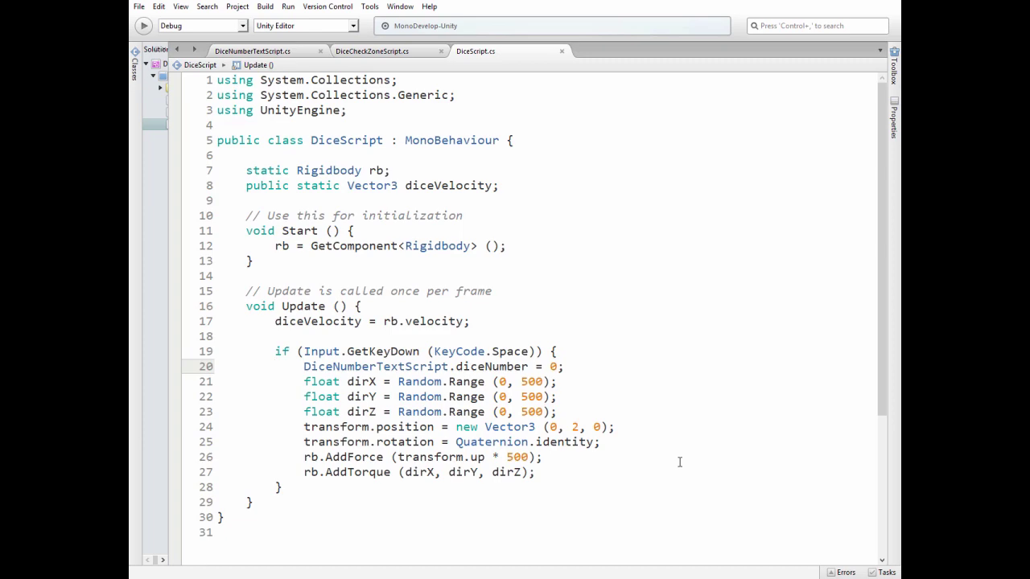
key(alt+Tab)
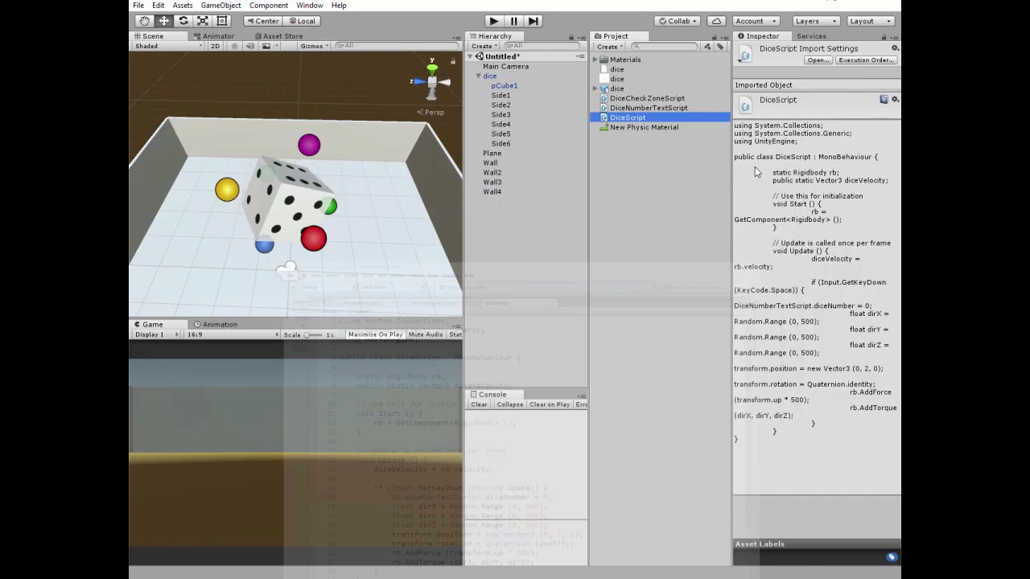
drag(607, 121, 494, 78)
- Add a Point Light to the scene and reset its transform
scroll(354, 278, down, 5)
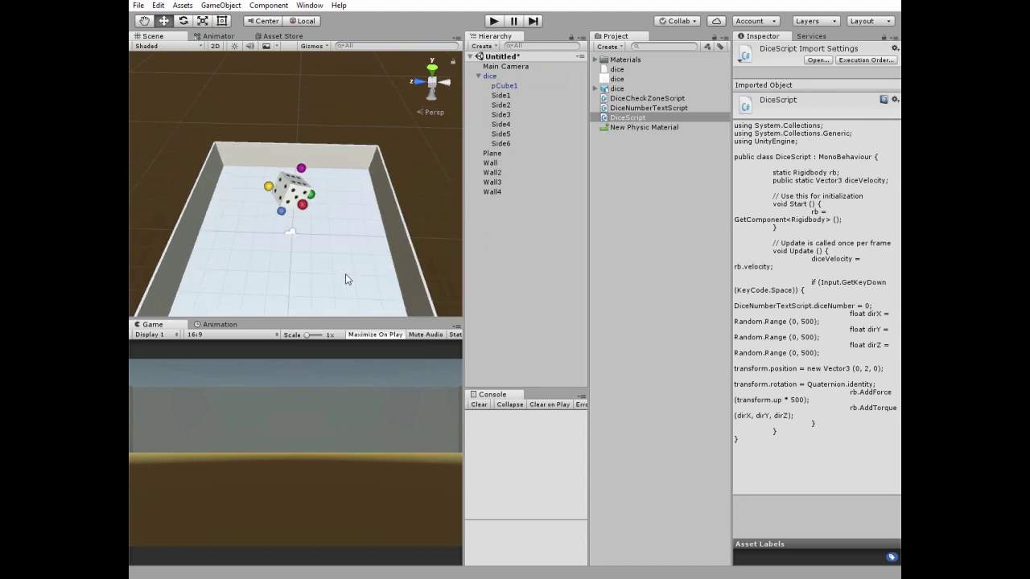
alt+drag(341, 281, 350, 128)
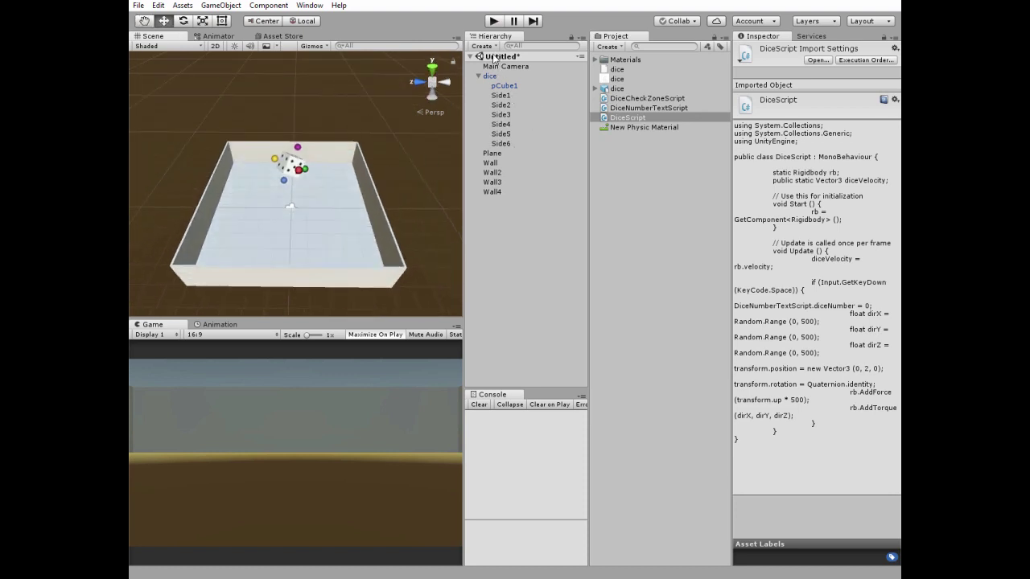
click(482, 46)
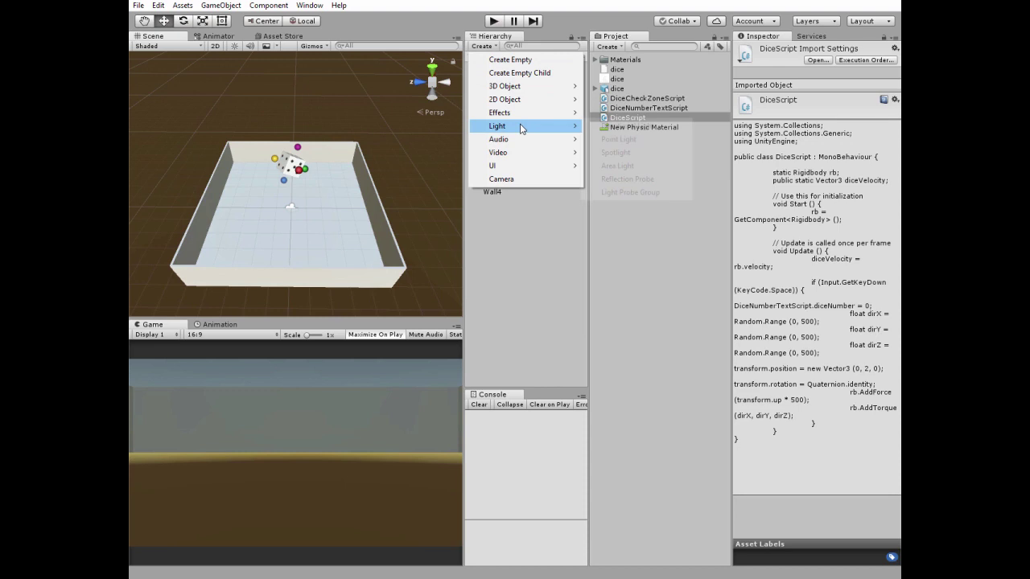
mouse_move(547, 126)
click(630, 140)
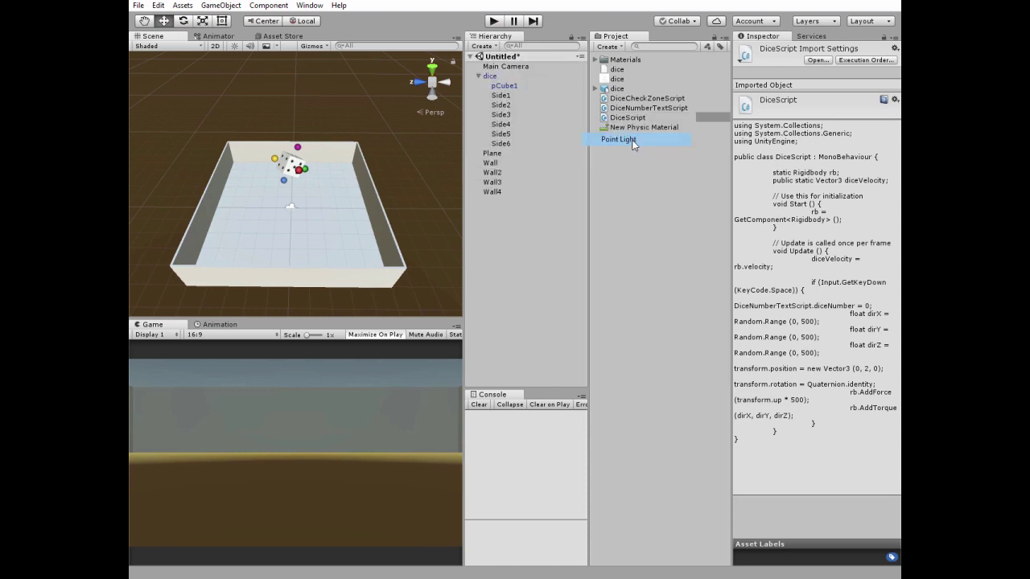
click(895, 75)
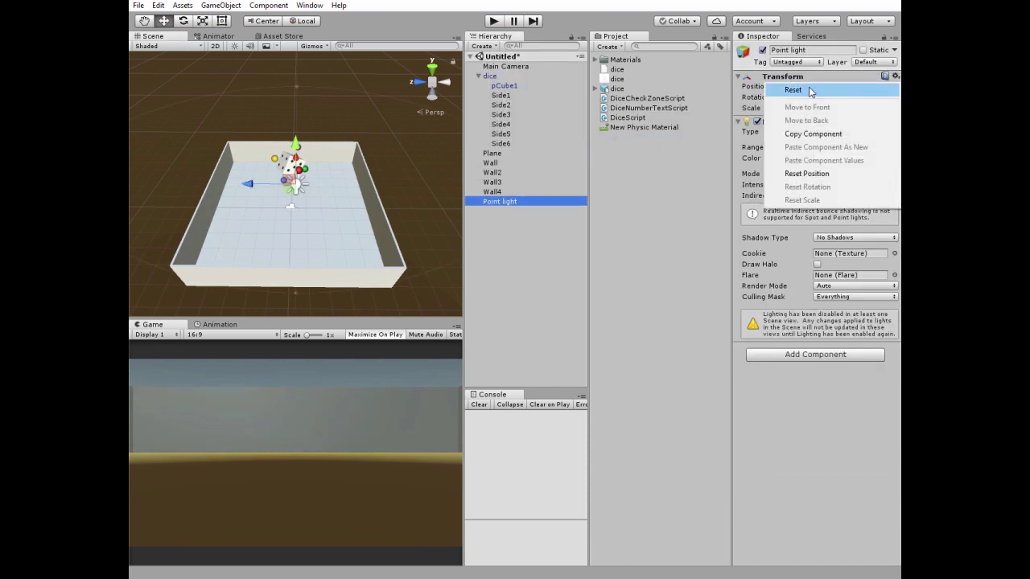
click(791, 87)
- Position the point light at X -3, Y 3, Z -3 and set its shadow type to Soft Shadows
click(809, 86)
text(-3)
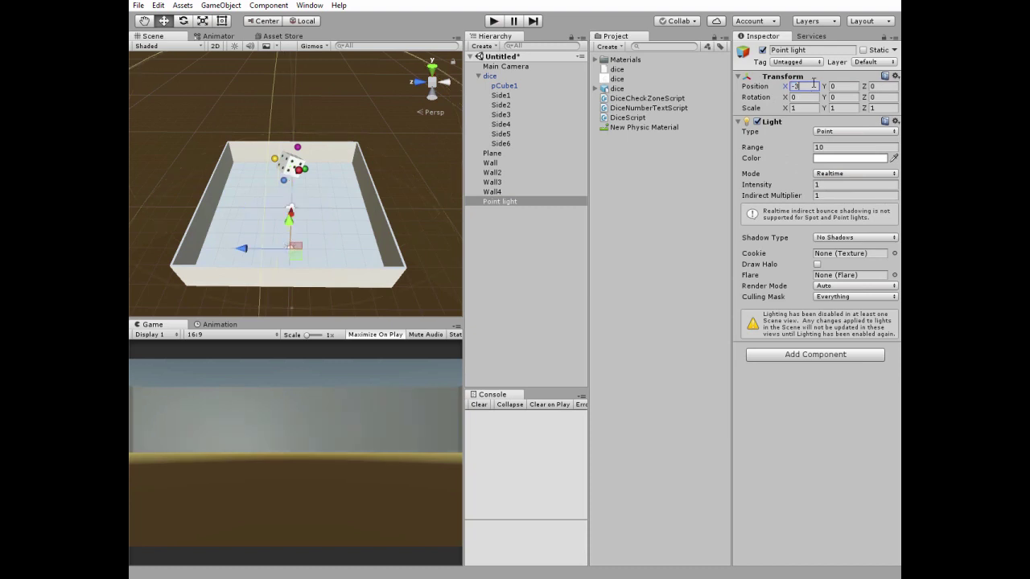
click(879, 87)
text(-3)
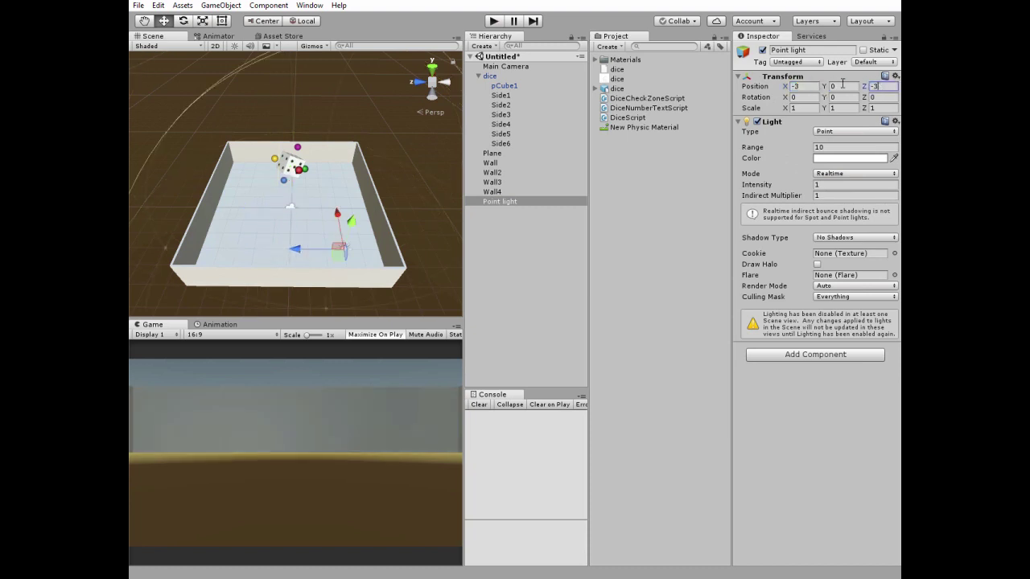
click(842, 86)
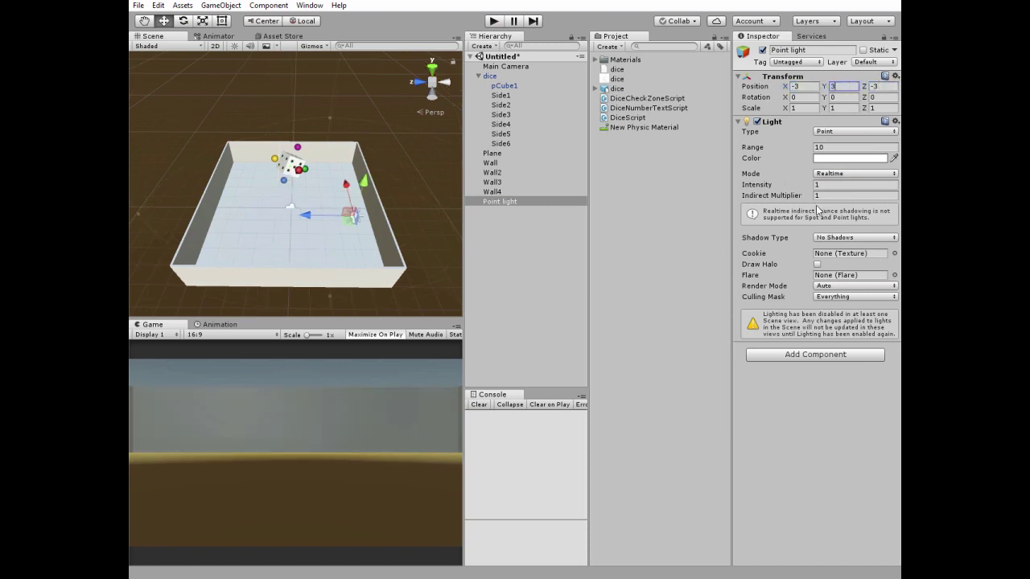
click(831, 239)
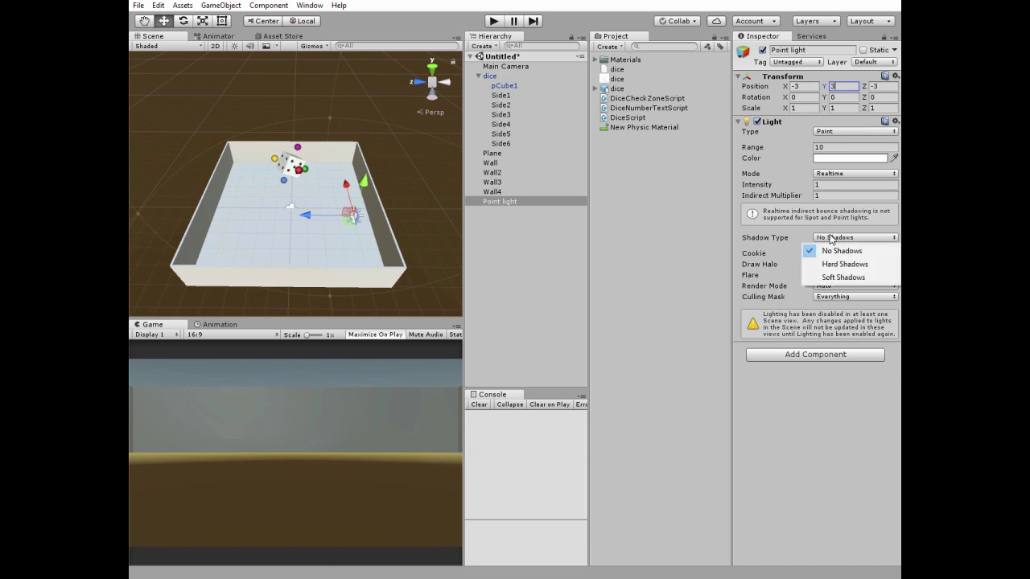
click(837, 278)
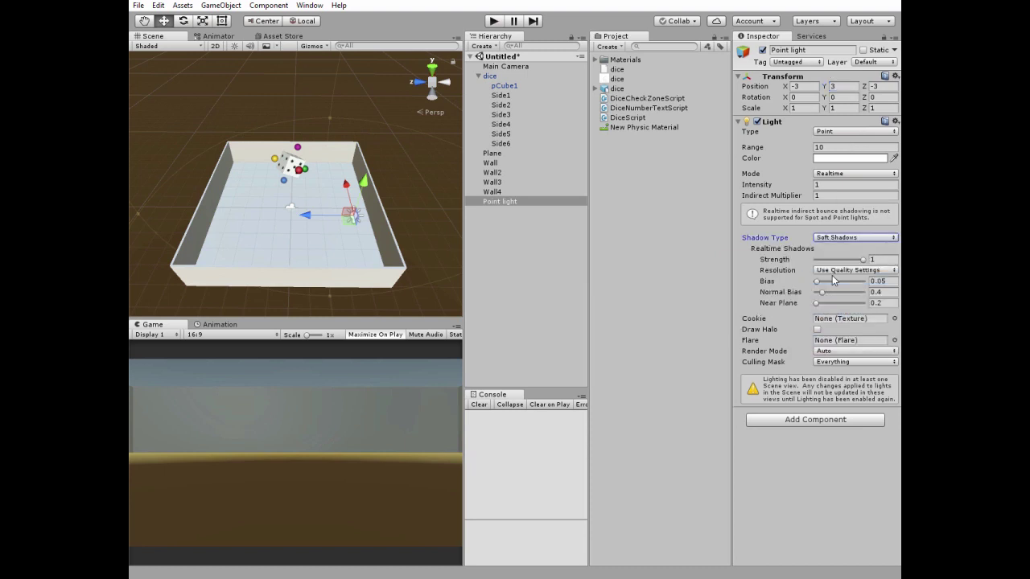
- Set the Main Camera's position to X -7 and Y 7
click(514, 68)
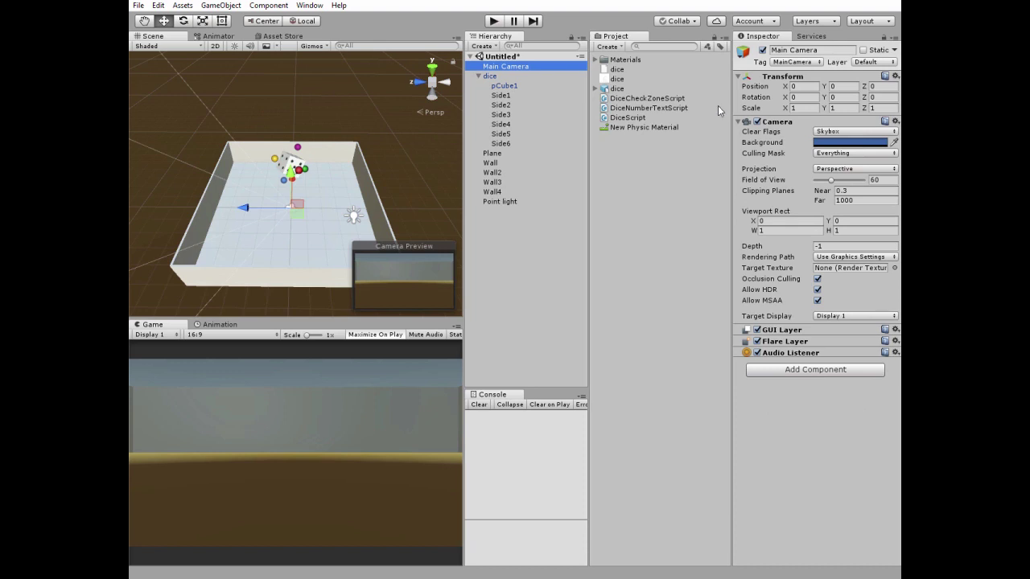
click(796, 86)
text(-7)
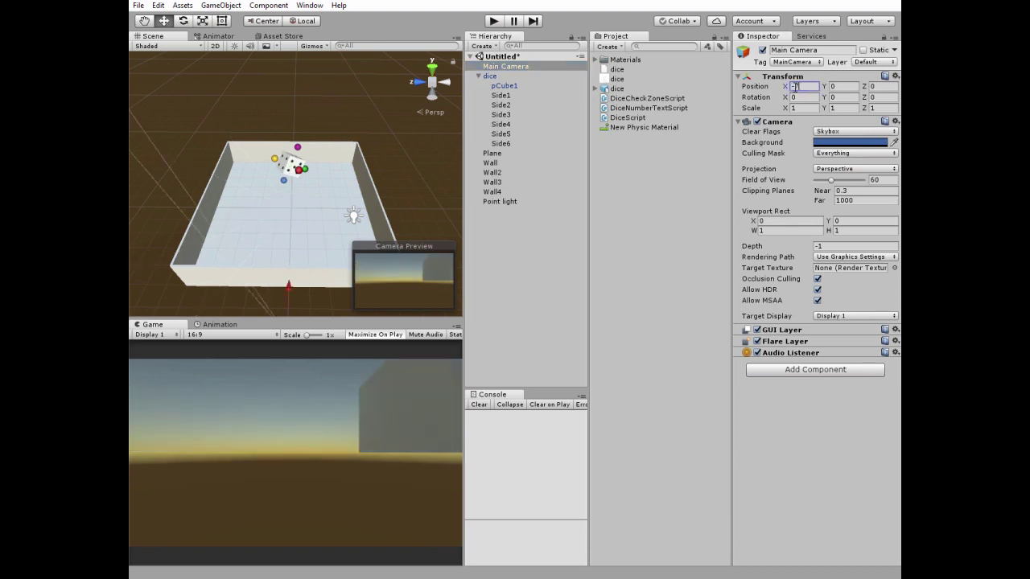
click(838, 86)
text(7)
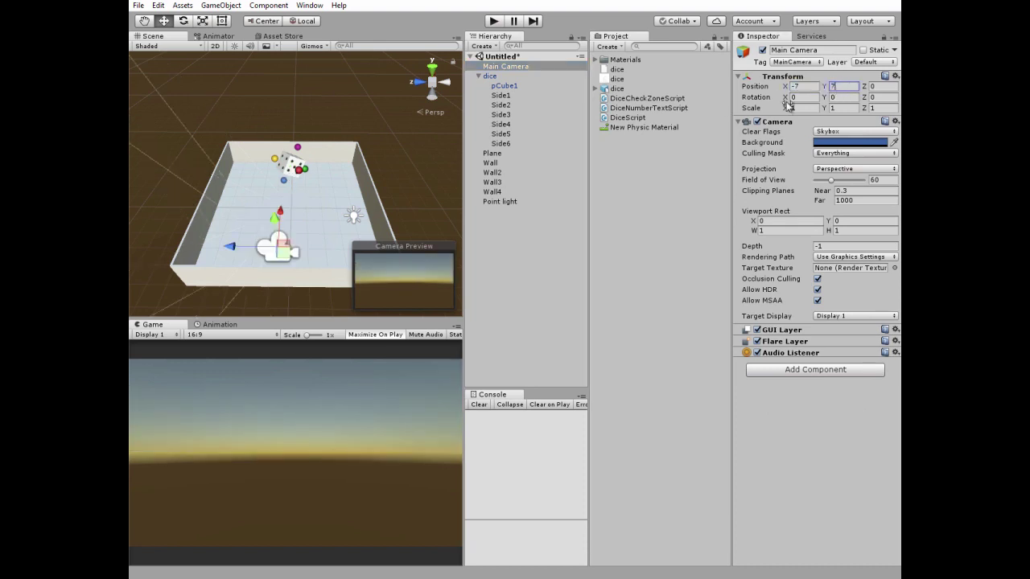
- Set the Main Camera's rotation to X 45 and Y 90 so it looks down into the walled floor
click(792, 97)
text(45)
click(846, 96)
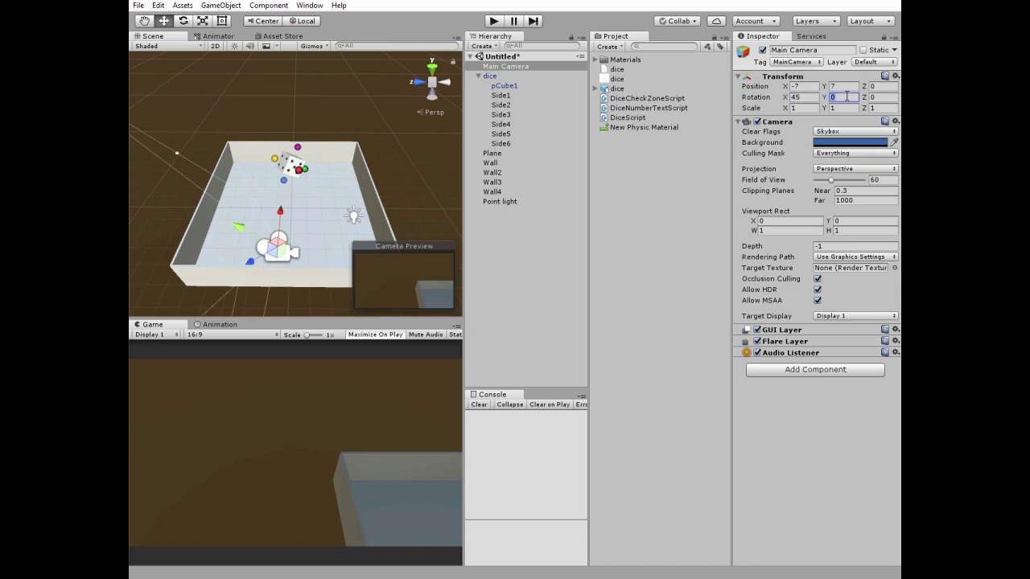
text(90)
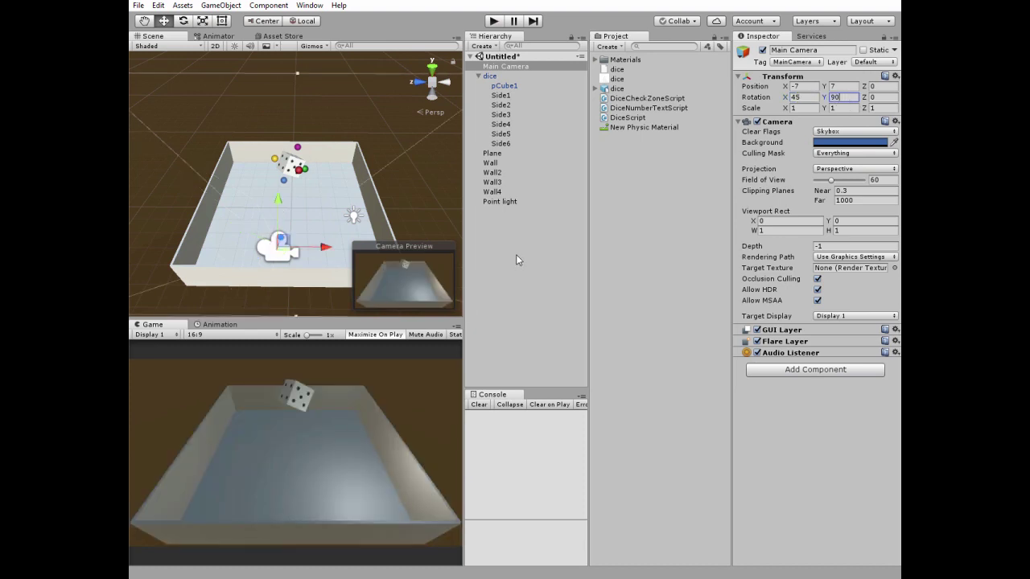
- Create an empty game object and name it DiceCheckZone
click(491, 46)
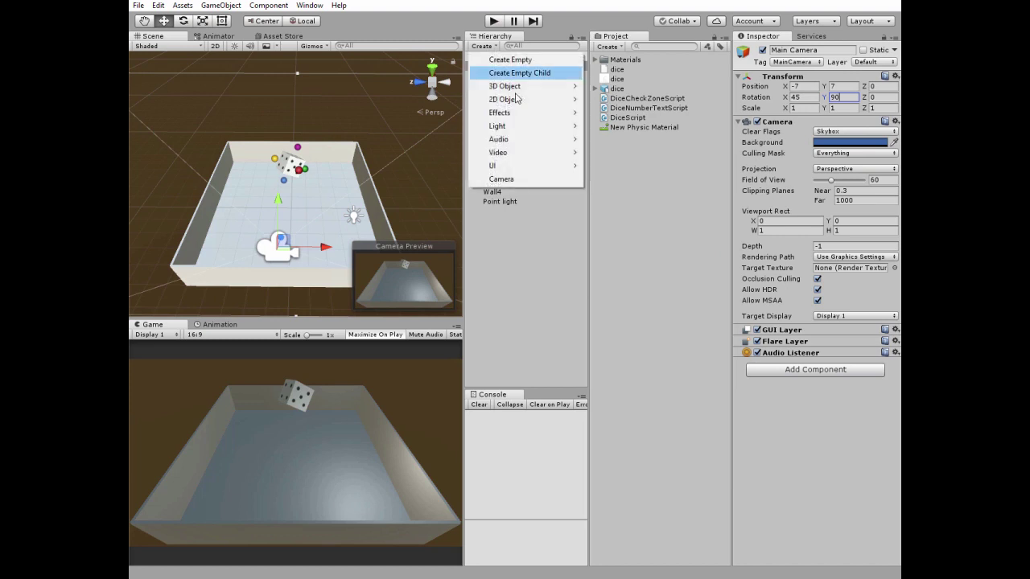
click(510, 60)
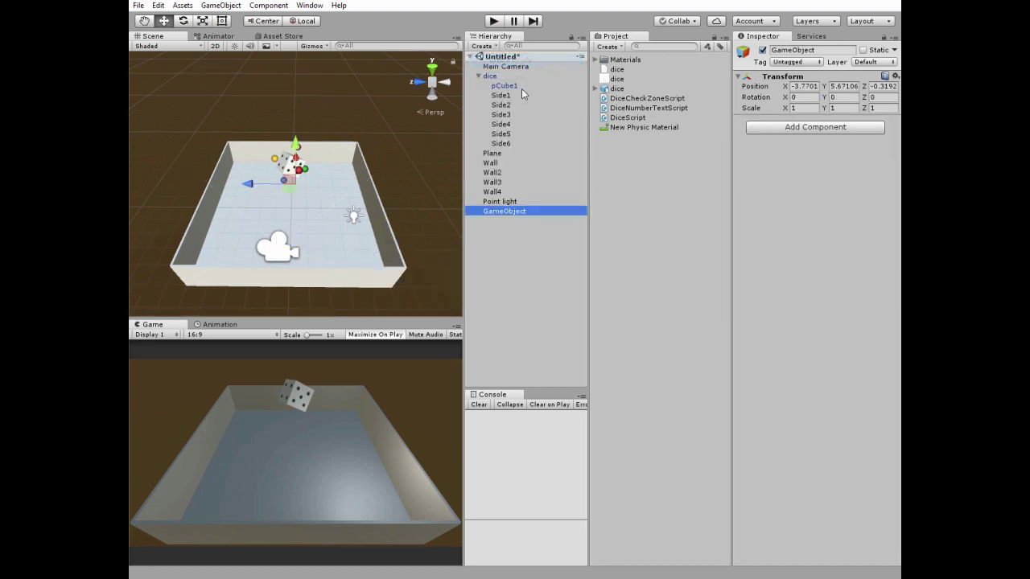
click(527, 211)
text(D)
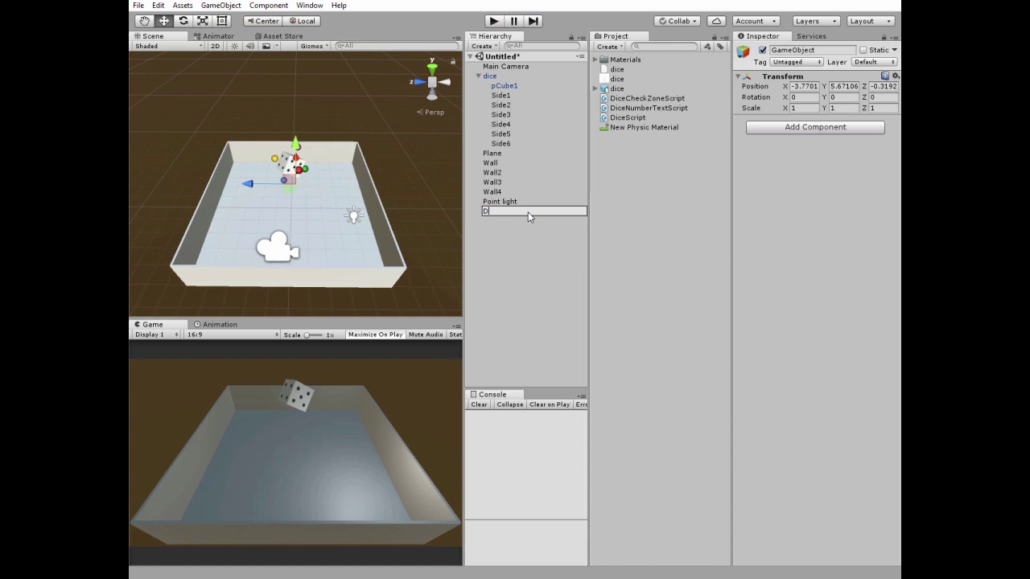
text(iceCheckZone)
key(Return)
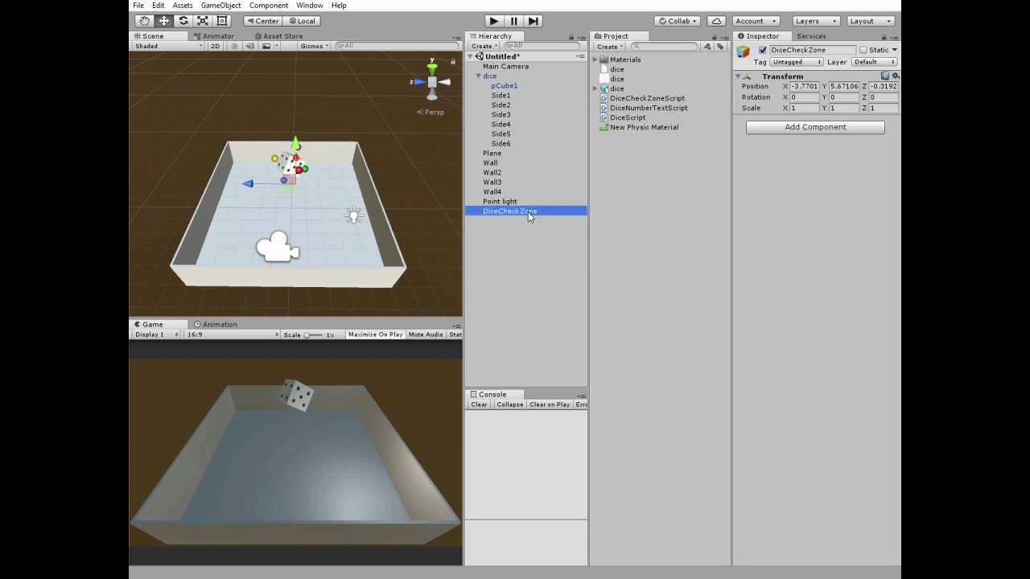
- Reset DiceCheckZone's transform and set its Y position to -0.75
click(895, 76)
click(794, 89)
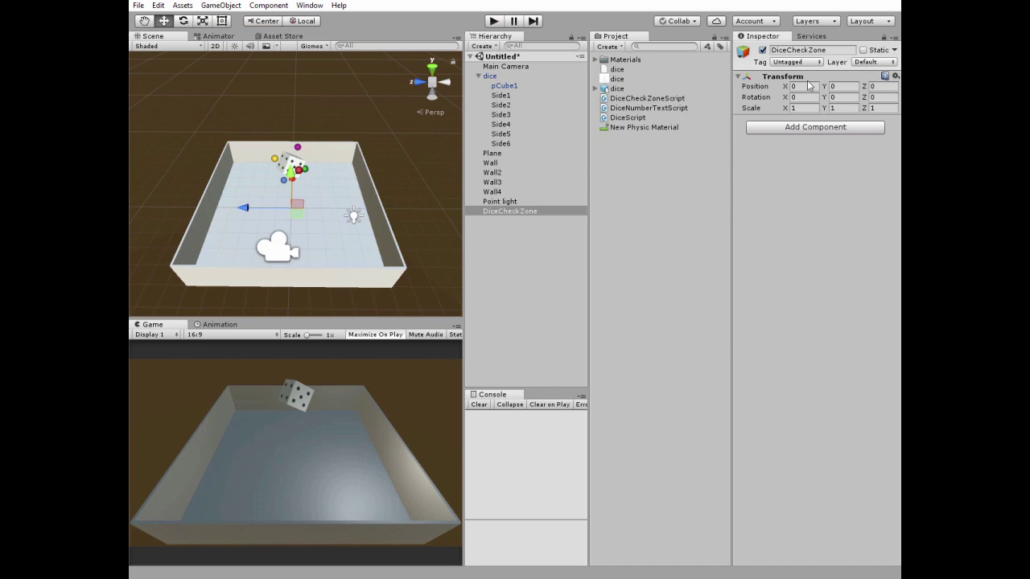
click(841, 86)
text(-0.75)
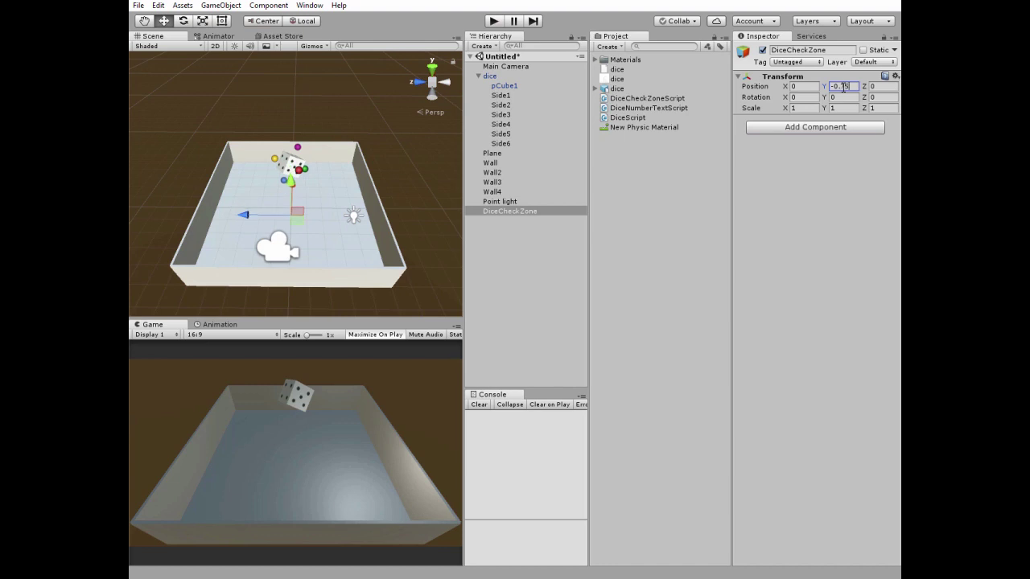
- Add a Box Collider to DiceCheckZone and enable it as a trigger
alt+drag(349, 268, 316, 165)
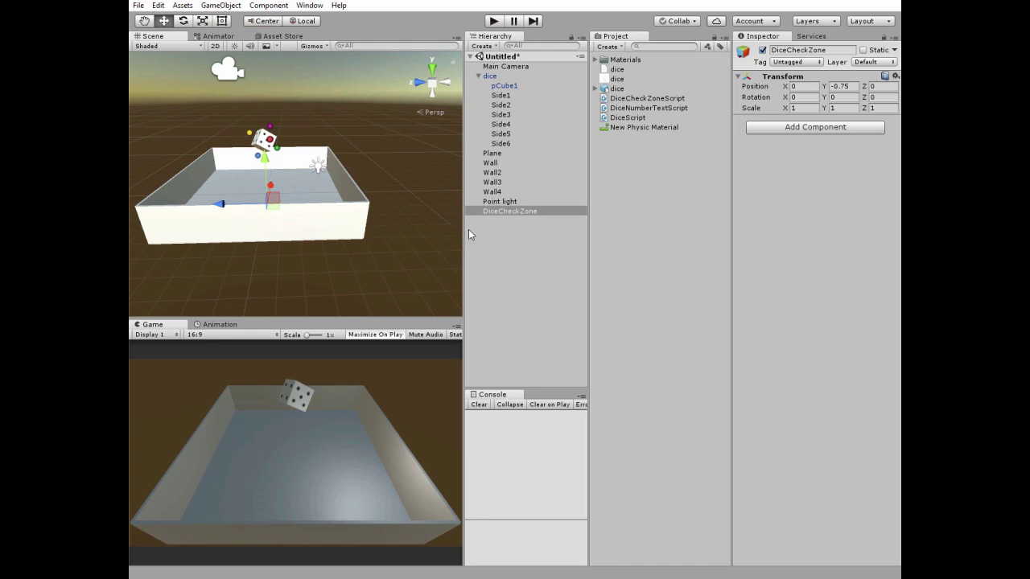
click(815, 128)
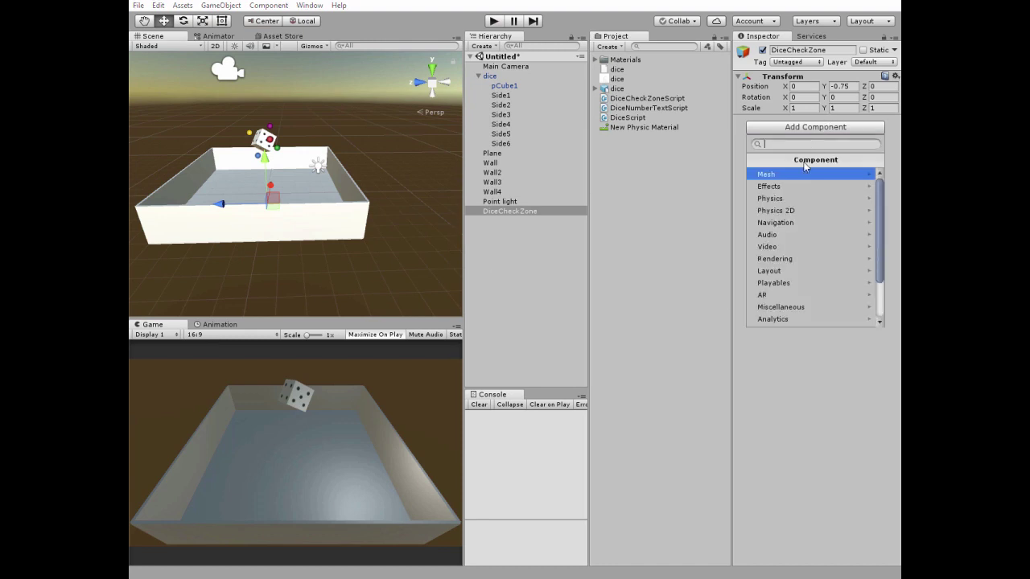
click(796, 198)
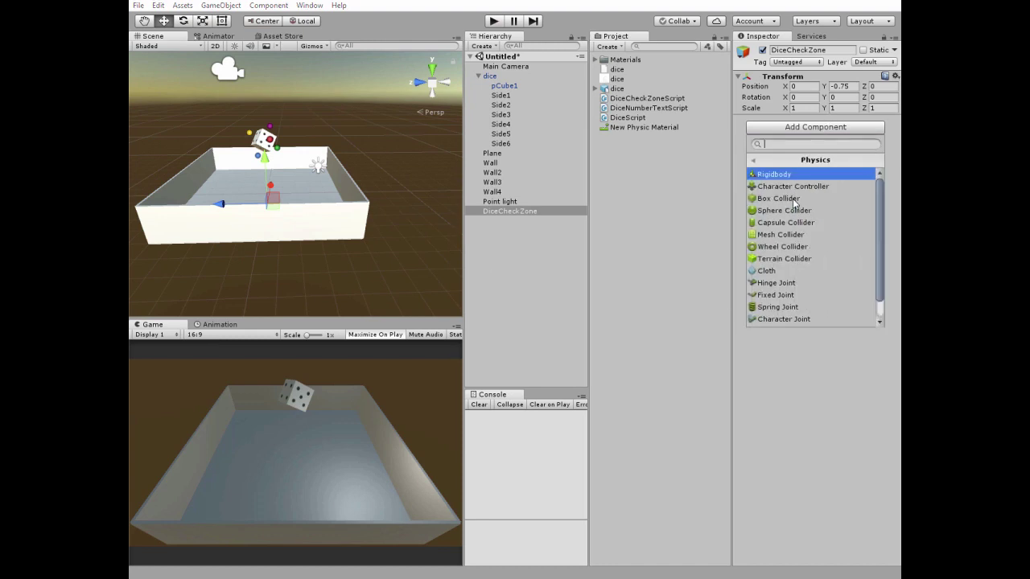
click(793, 198)
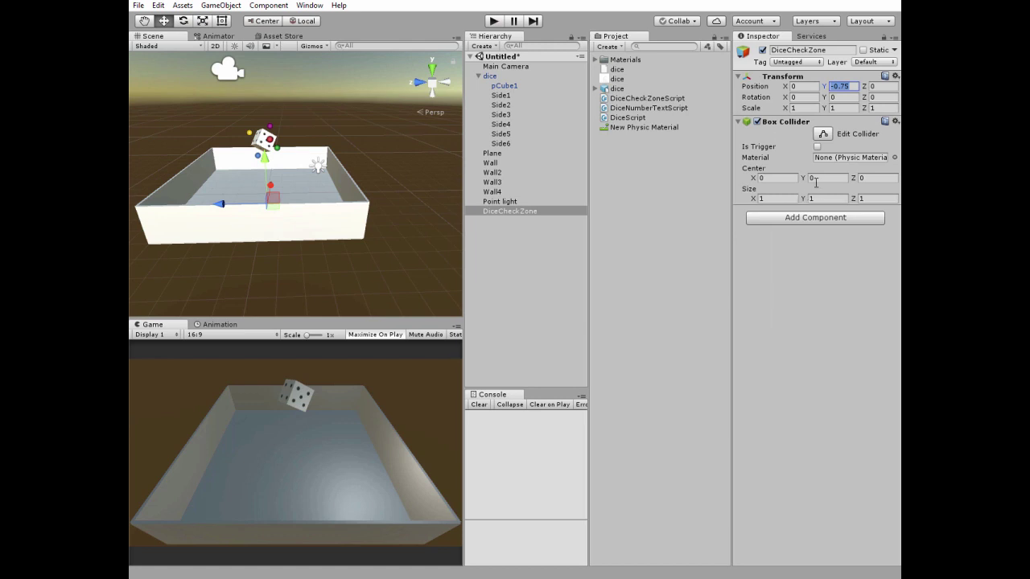
click(818, 147)
- Set the DiceCheckZone collider's size to X 10 and Z 10 and inspect its placement beneath the floor
click(773, 197)
text(10)
click(861, 198)
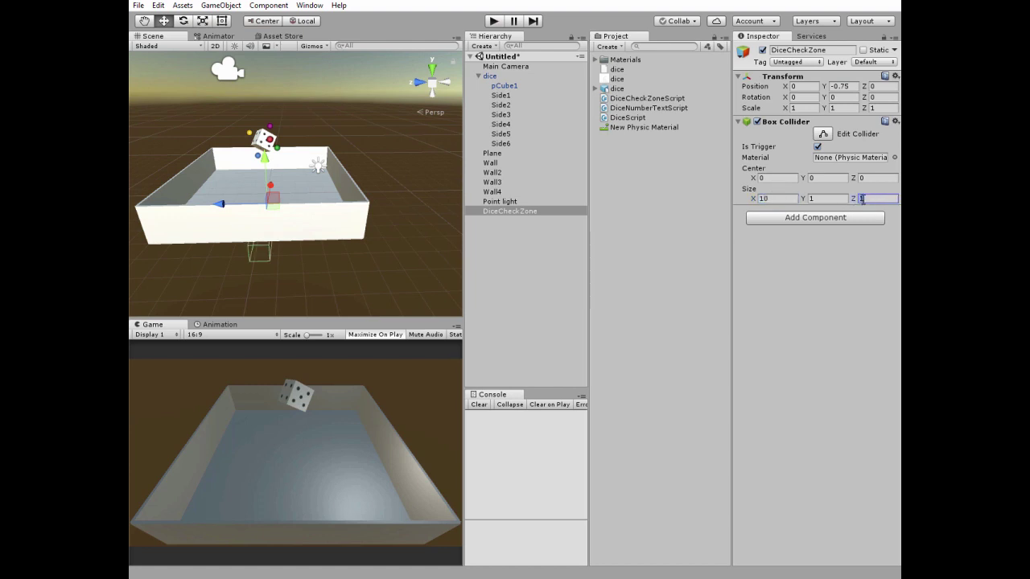
text(10)
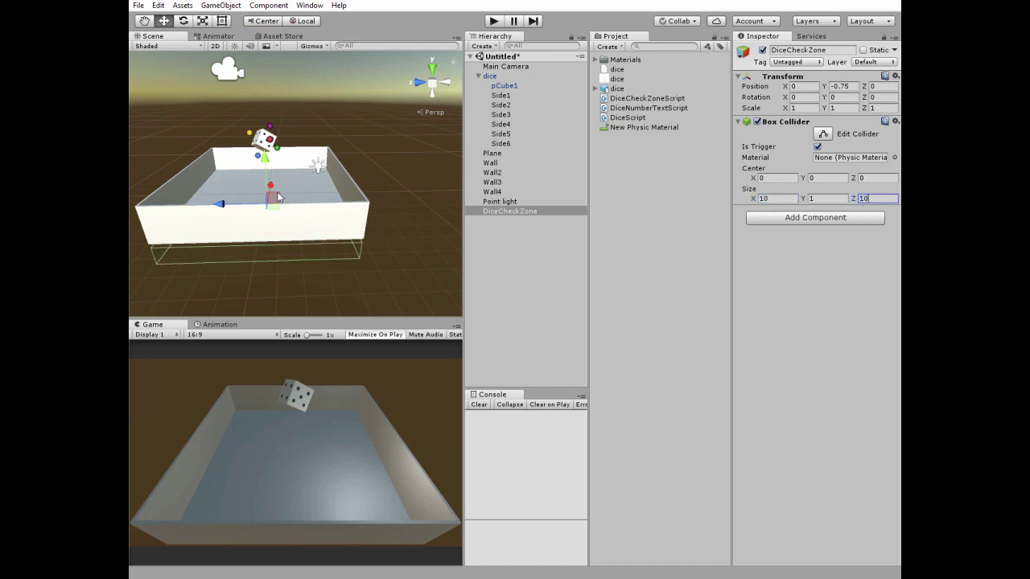
alt+drag(257, 214, 298, 120)
alt+drag(317, 156, 290, 169)
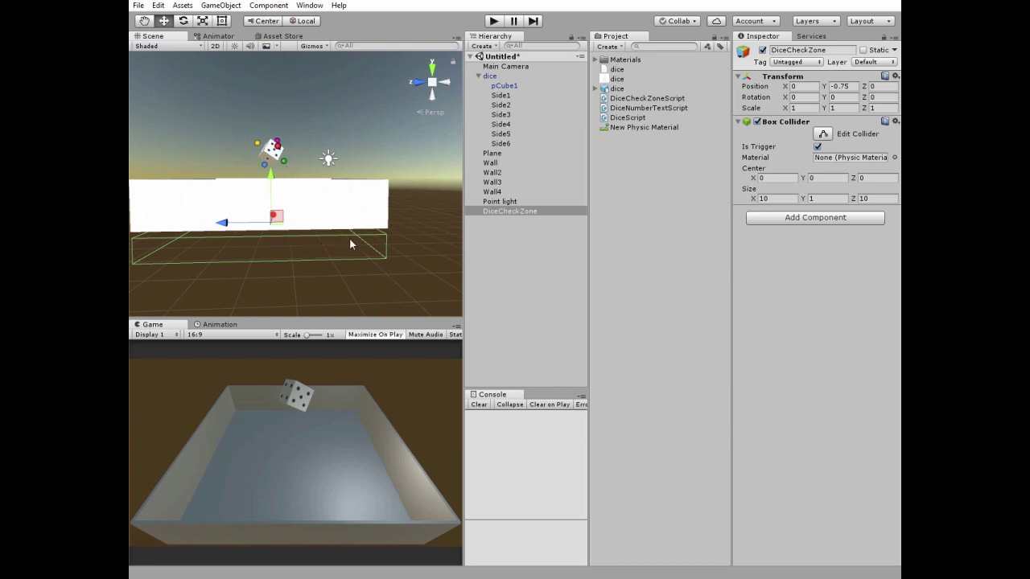
- Review the code of DiceCheckZoneScript and attach the script to the DiceCheckZone object
click(516, 213)
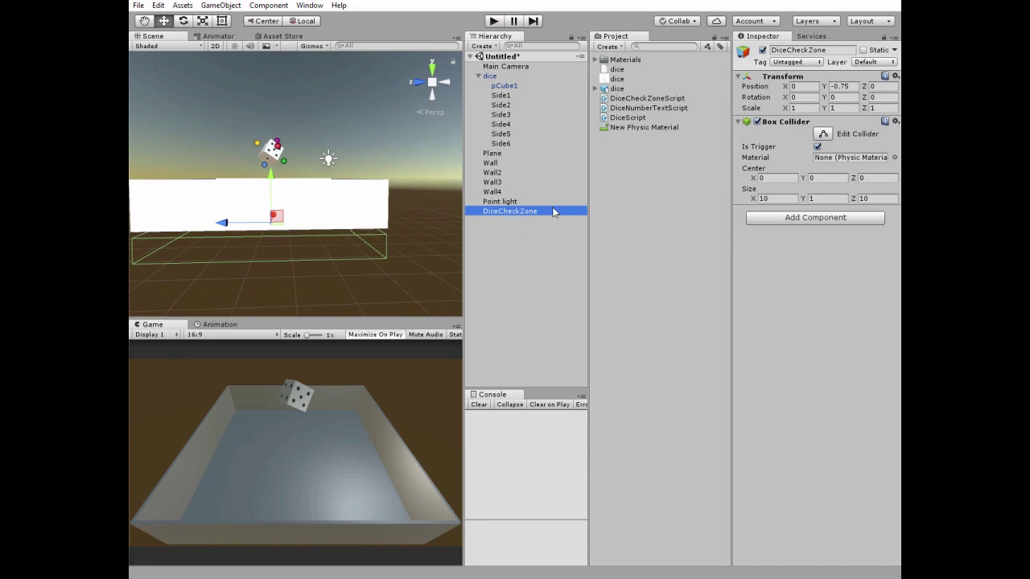
click(636, 99)
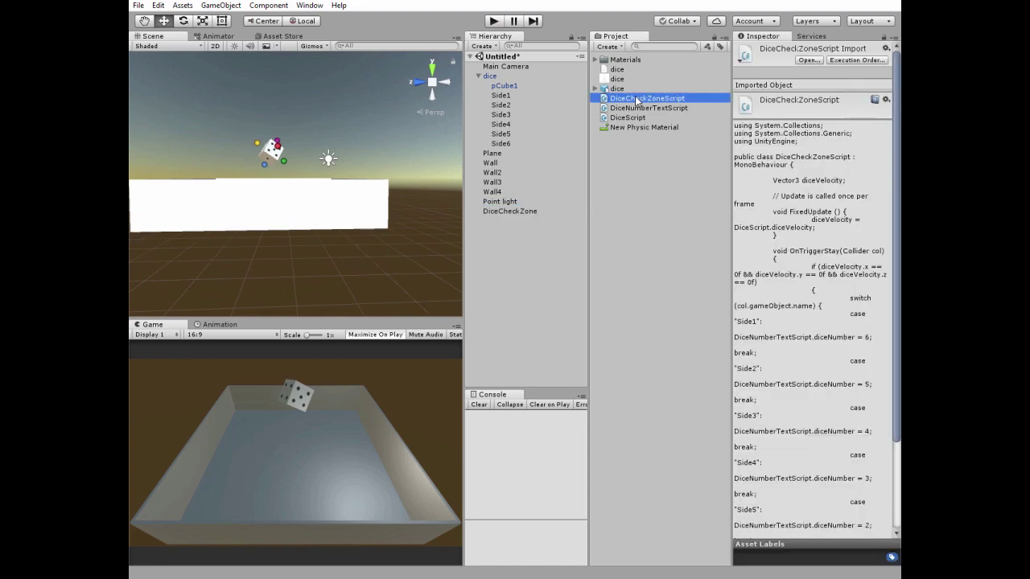
double_click(637, 99)
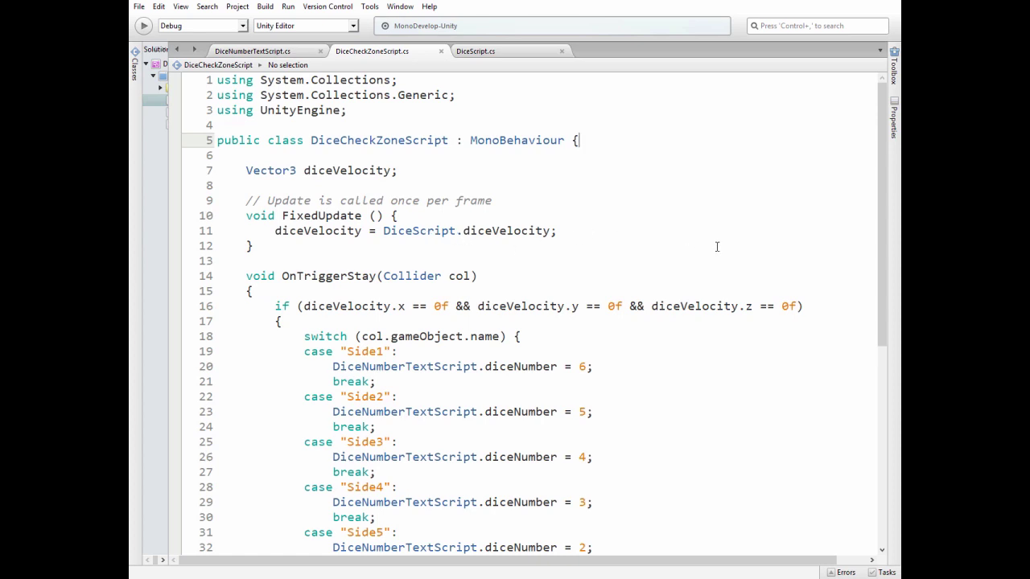
scroll(716, 246, down, 3)
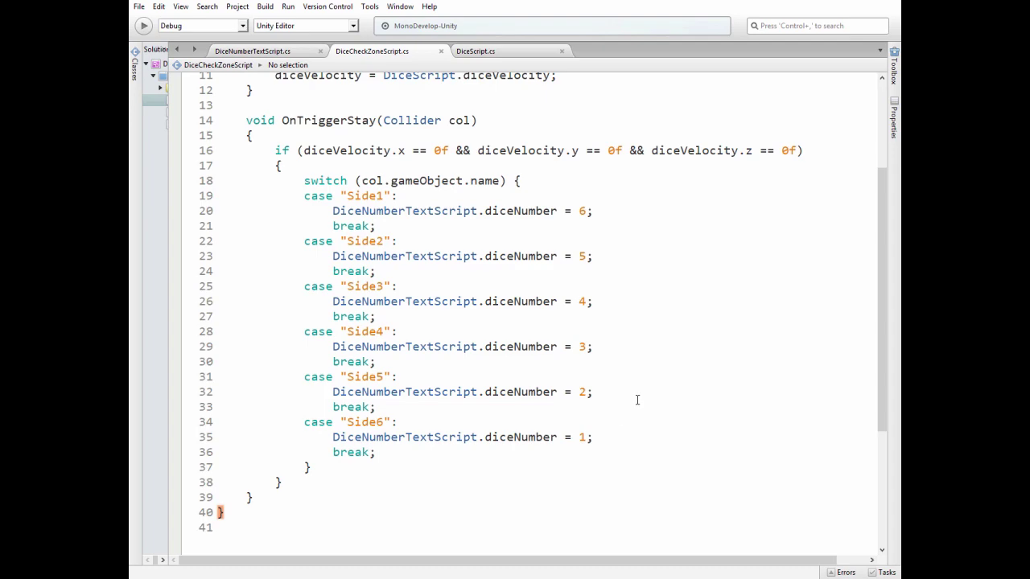
scroll(635, 398, up, 3)
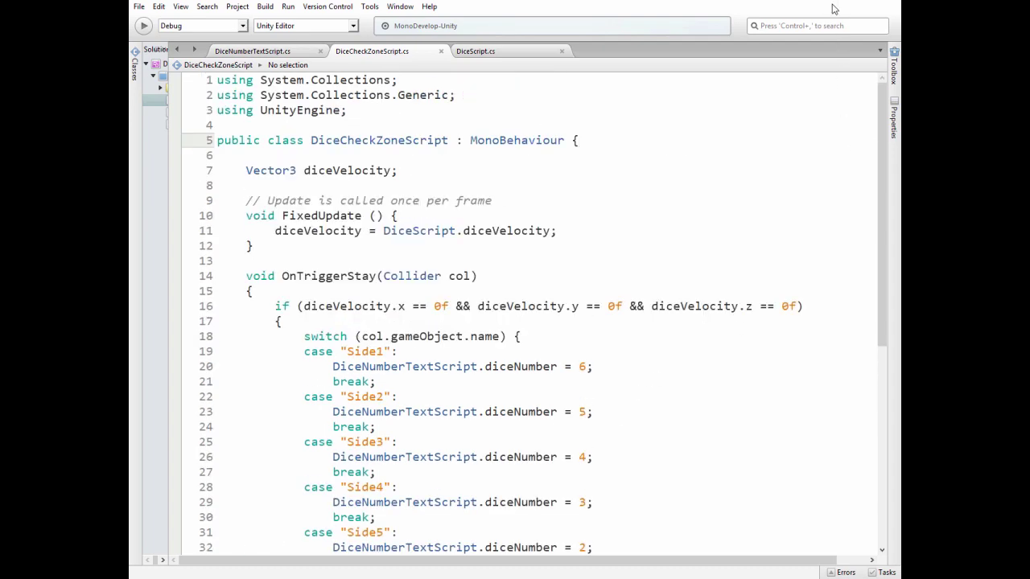
key(alt+Tab)
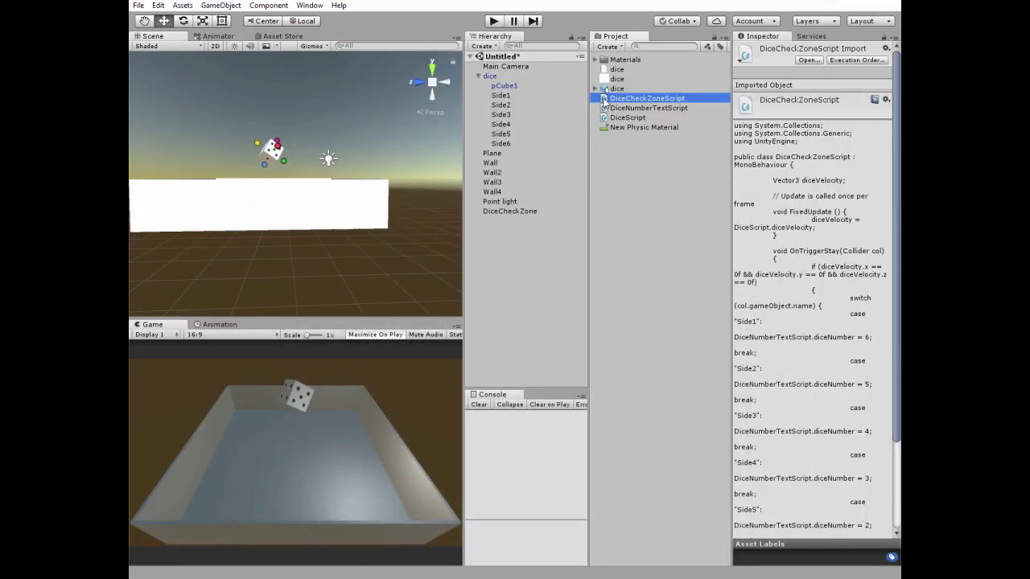
drag(604, 102, 507, 215)
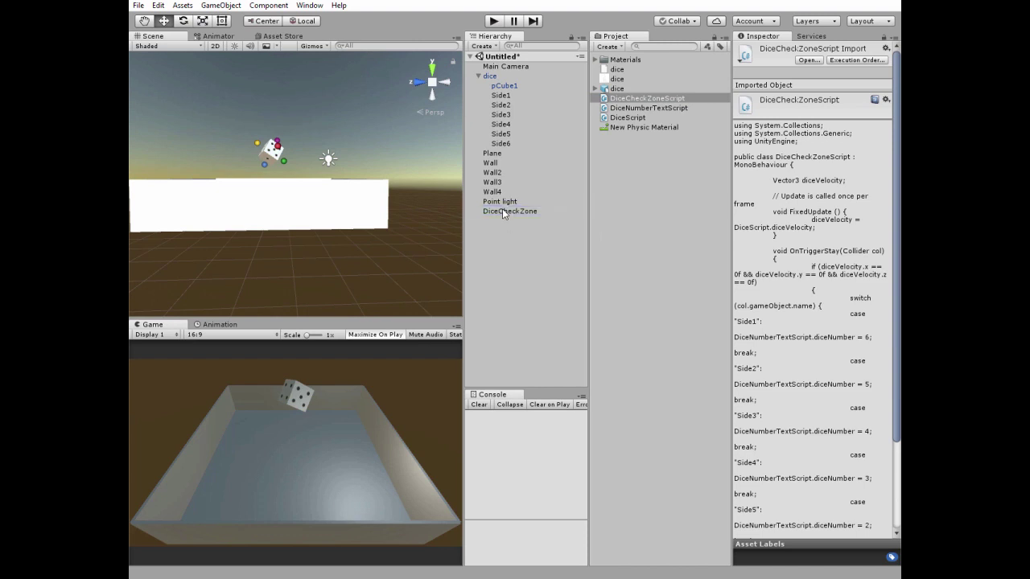
- Add a UI Text element to the scene and set its anchor, pivot and position to top center
click(490, 47)
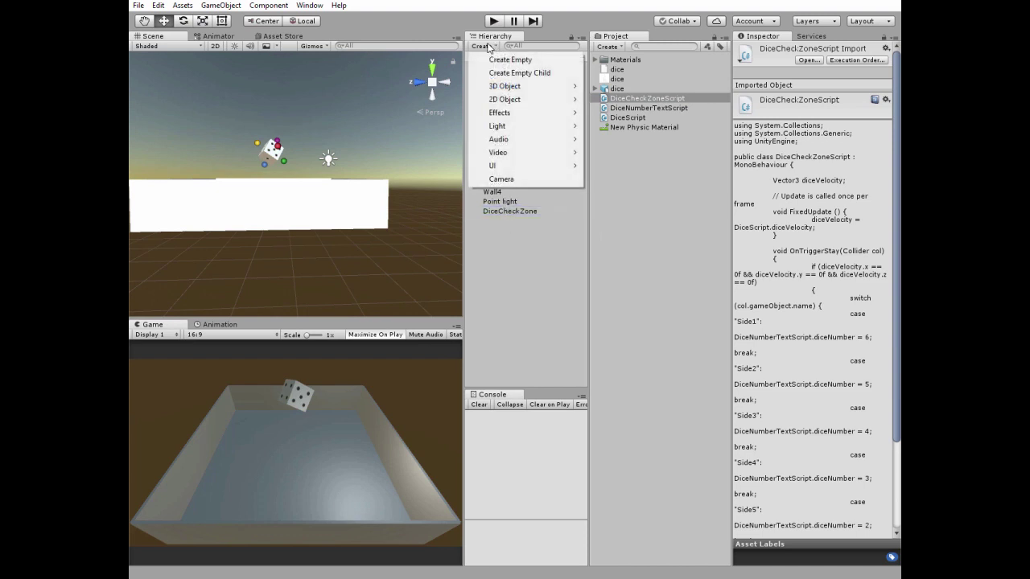
mouse_move(527, 165)
click(605, 166)
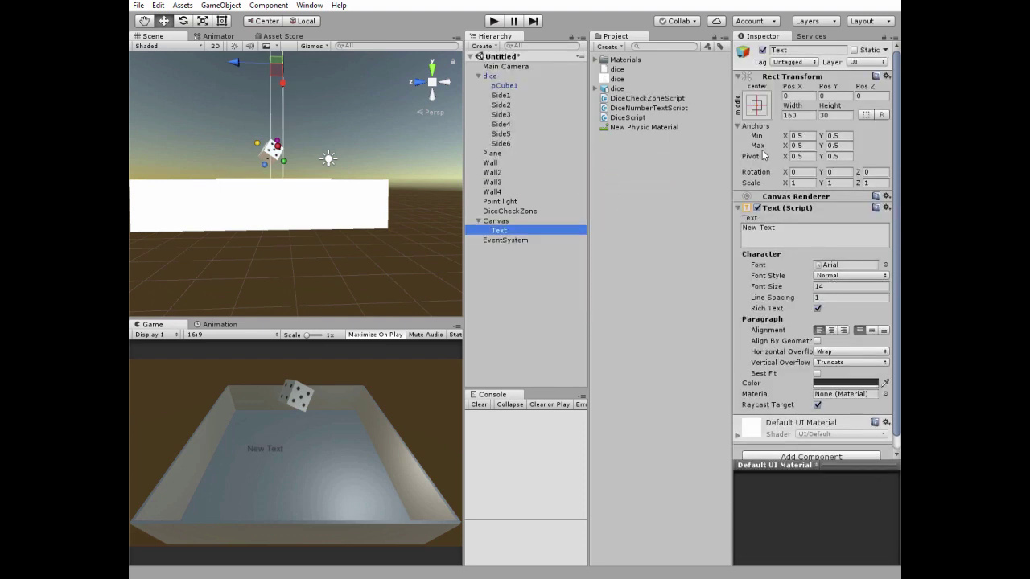
click(756, 105)
alt+shift+click(824, 199)
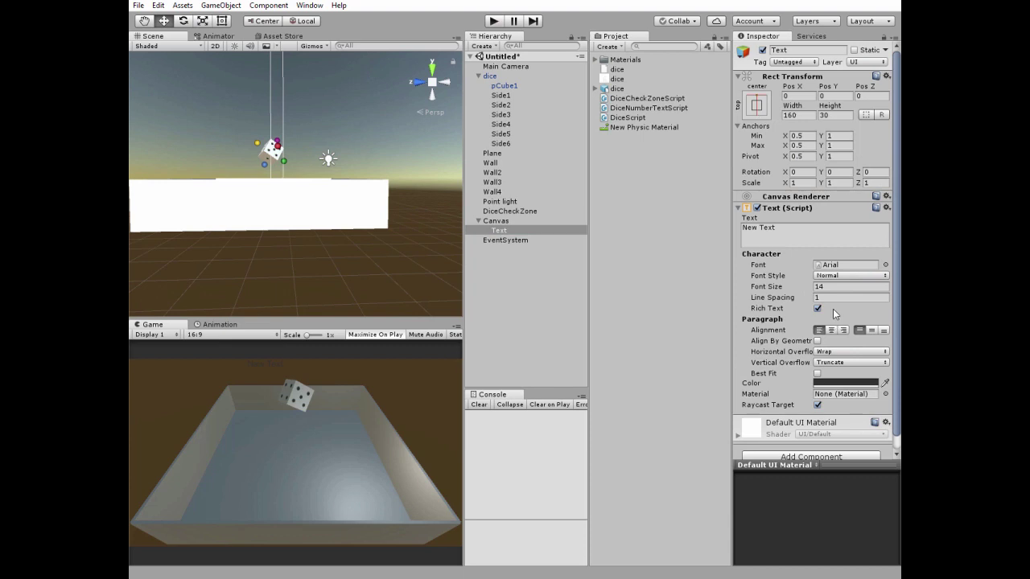
- Set the text's font size to 40, center it horizontally, and set horizontal and vertical overflow to Overflow
click(834, 287)
click(831, 330)
click(850, 351)
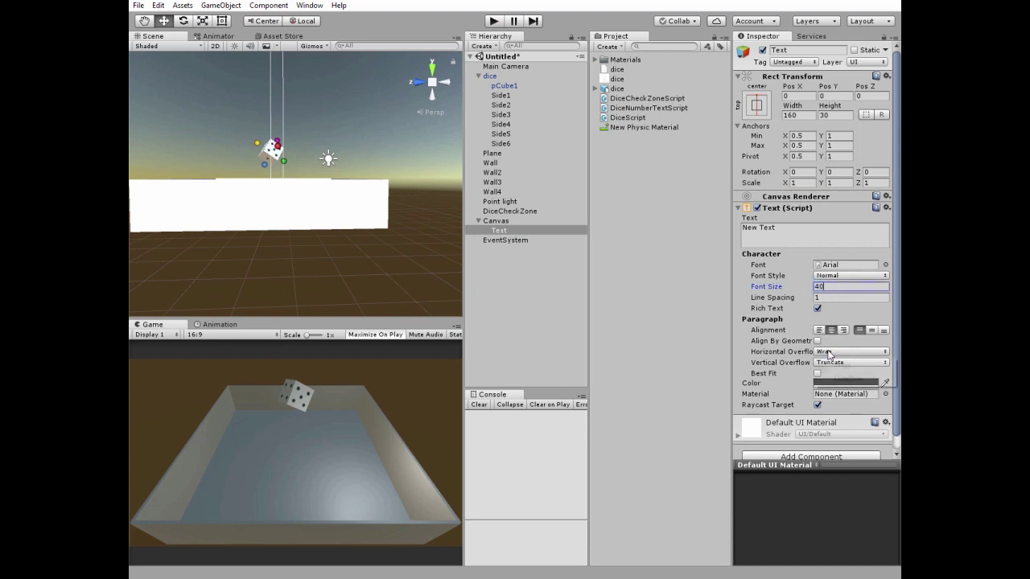
click(841, 363)
click(851, 362)
click(841, 375)
- Change the text's color to white (FFFFFFFF)
click(845, 383)
drag(505, 219, 486, 183)
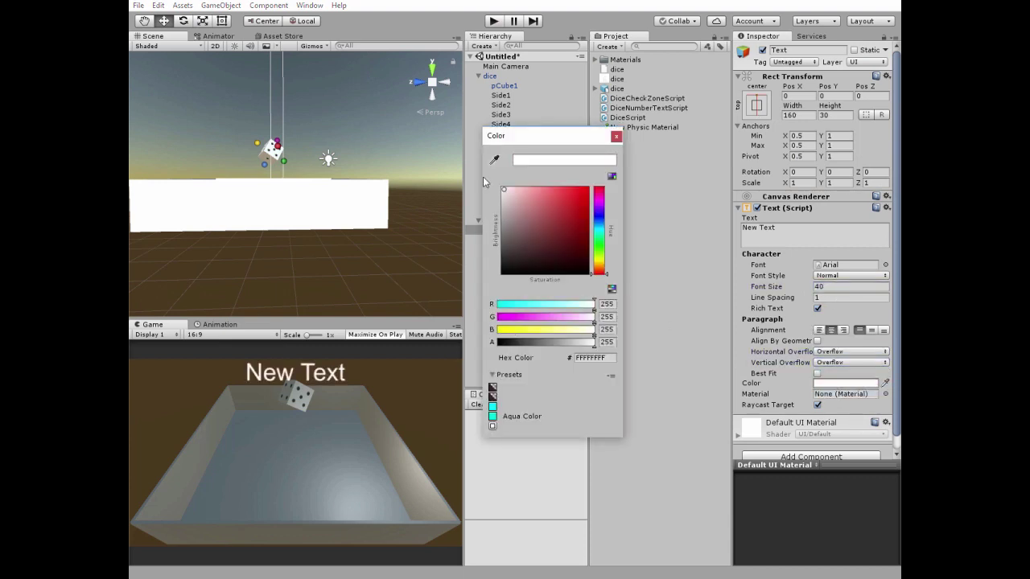
click(615, 137)
- Set the Canvas's UI scale mode to Scale With Screen Size
click(495, 220)
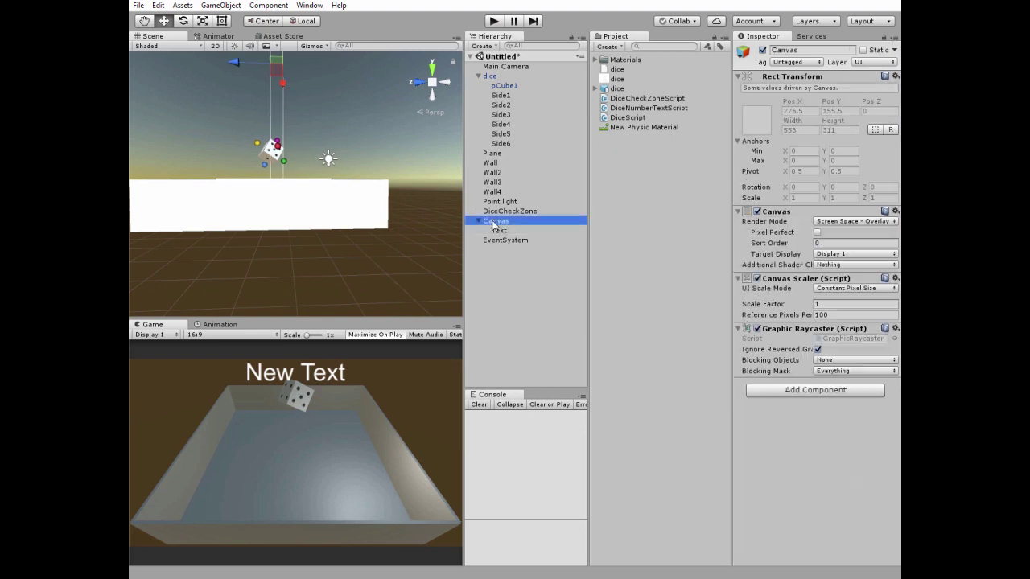
click(844, 292)
click(836, 315)
- Rename the Text object under the Canvas to DiceNumberText
click(505, 232)
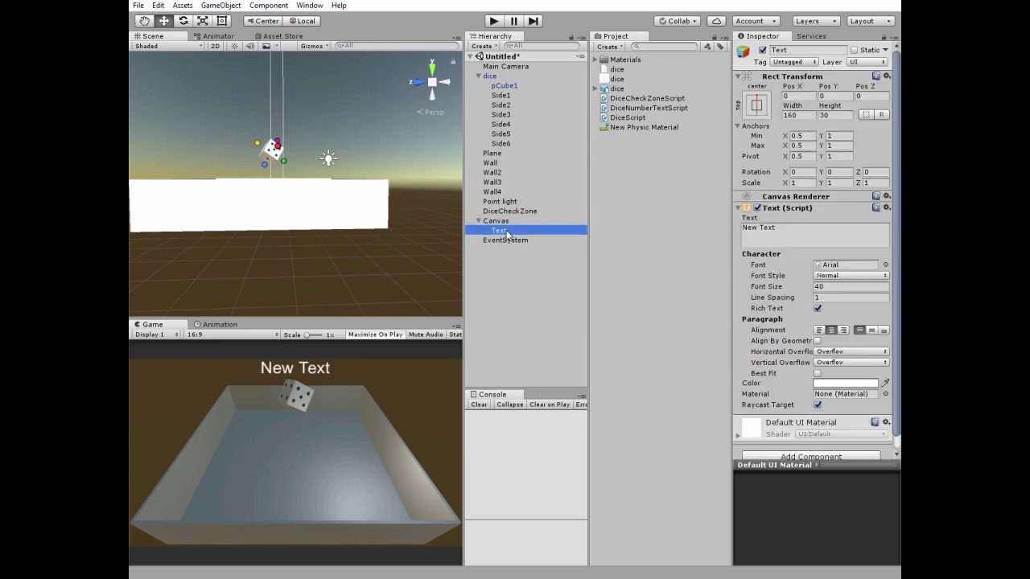
click(506, 231)
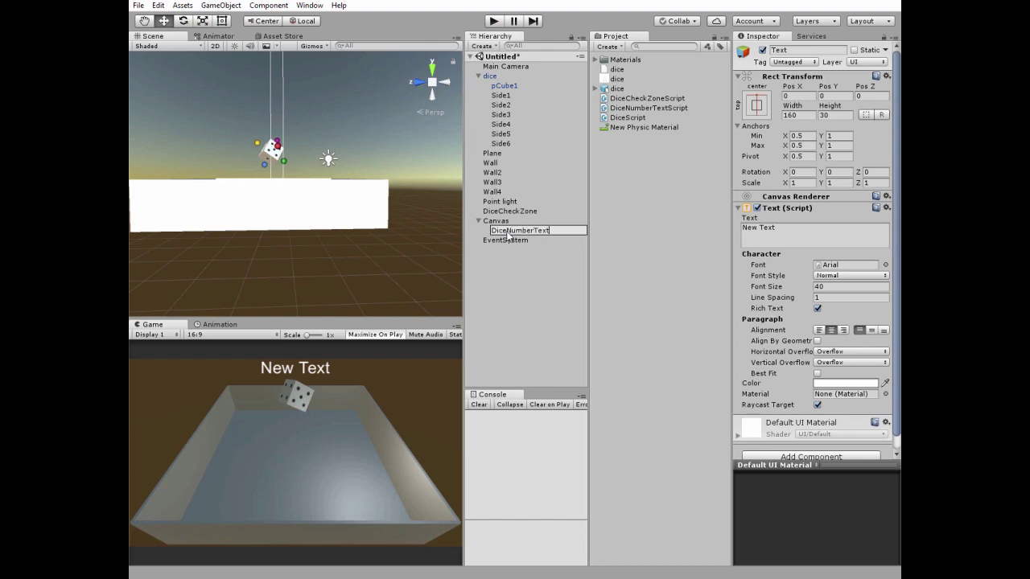
key(Return)
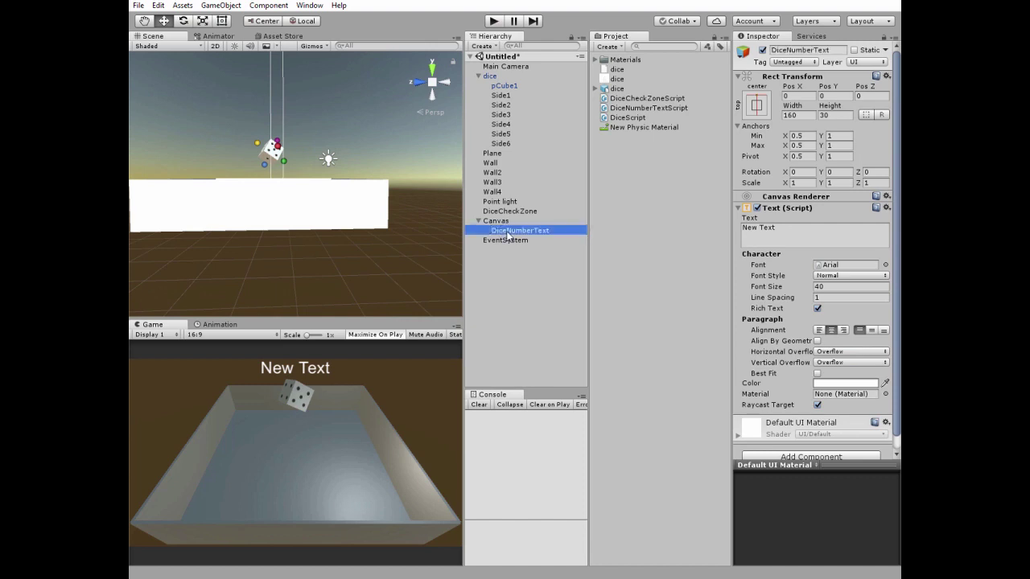
- Review the code of DiceNumberTextScript and attach the script to the DiceNumberText object
double_click(633, 109)
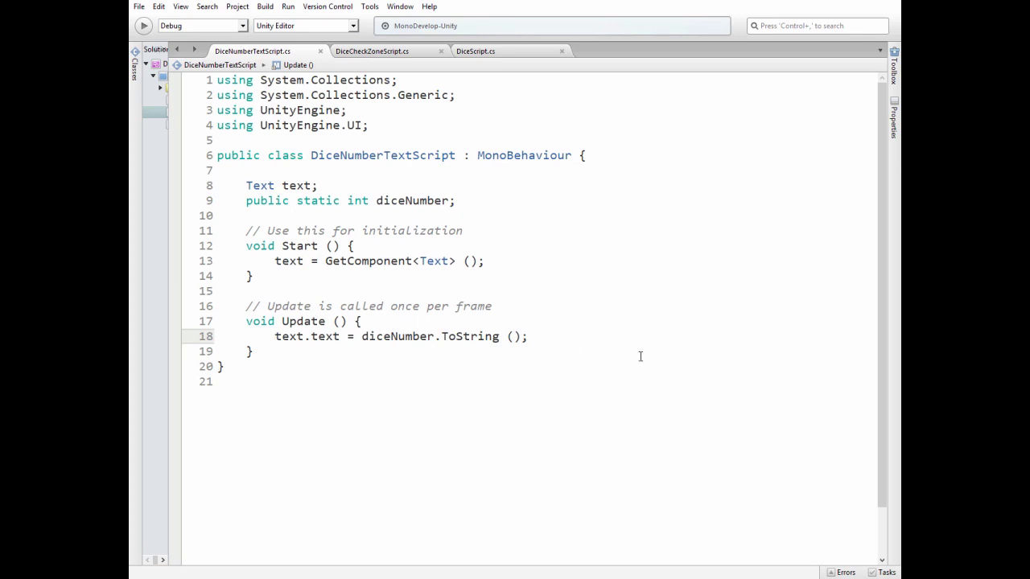
key(alt+Tab)
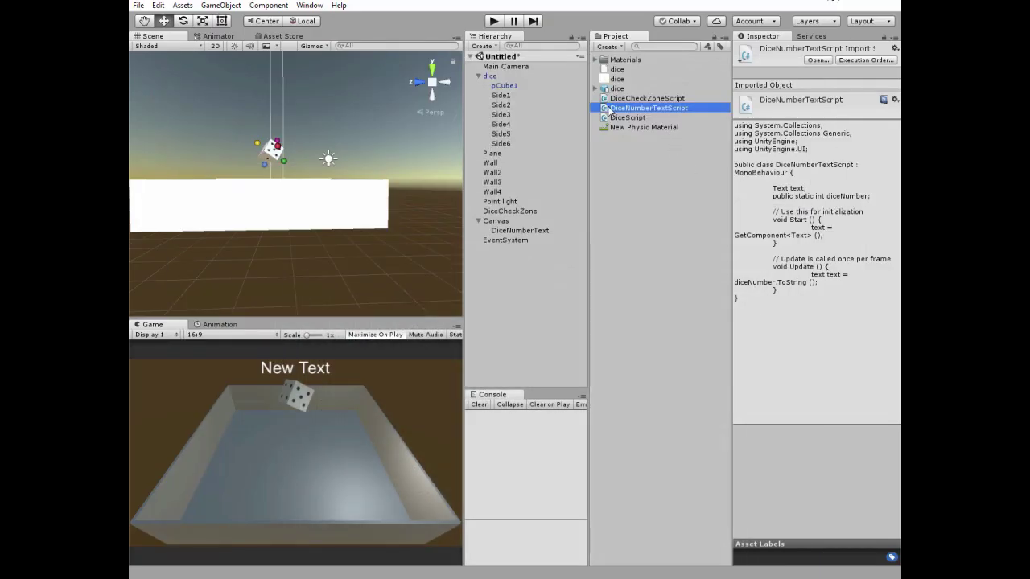
drag(604, 109, 536, 237)
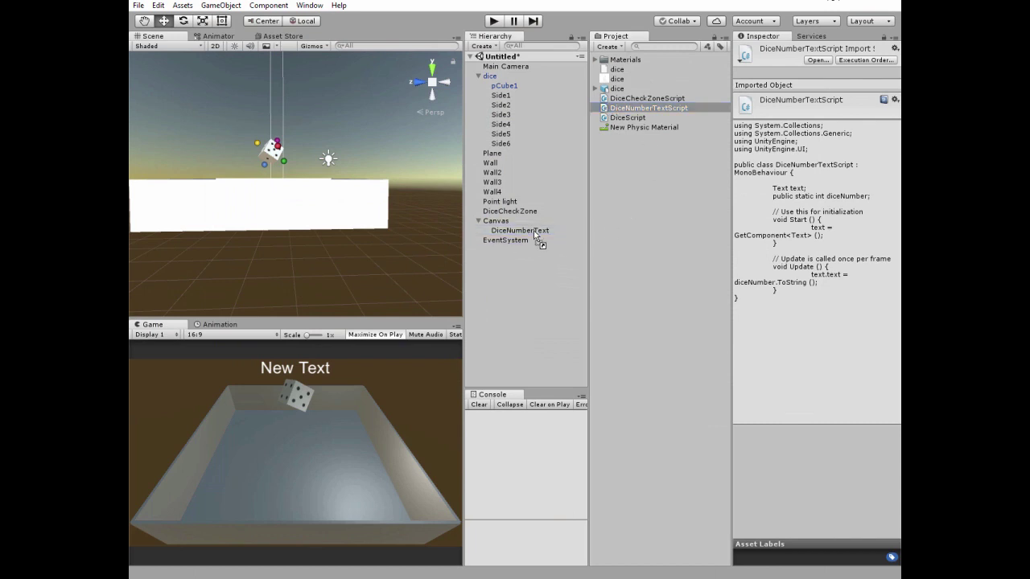
- Run the scene in play mode and roll the dice to test the displayed number
click(494, 22)
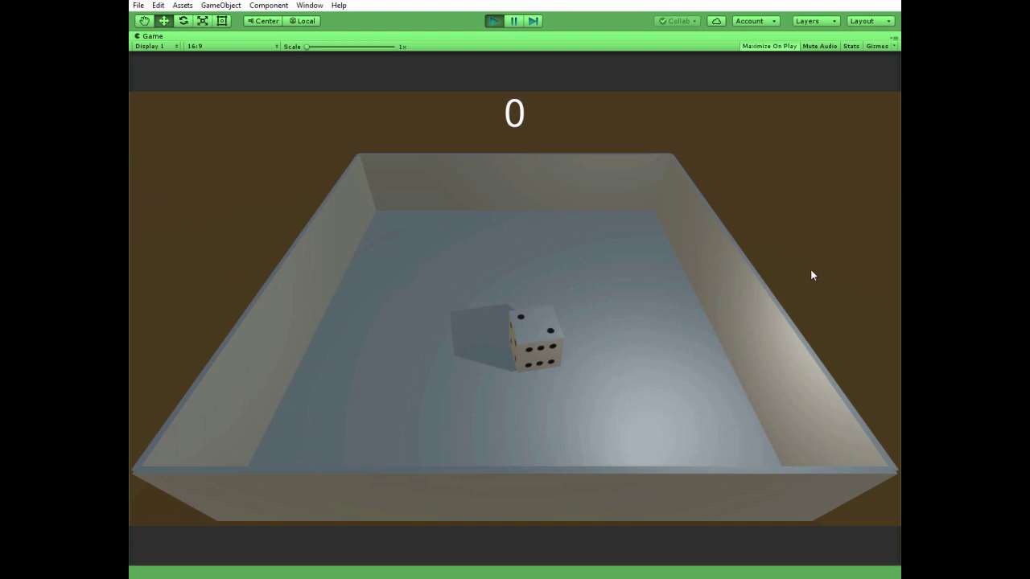
key(space)
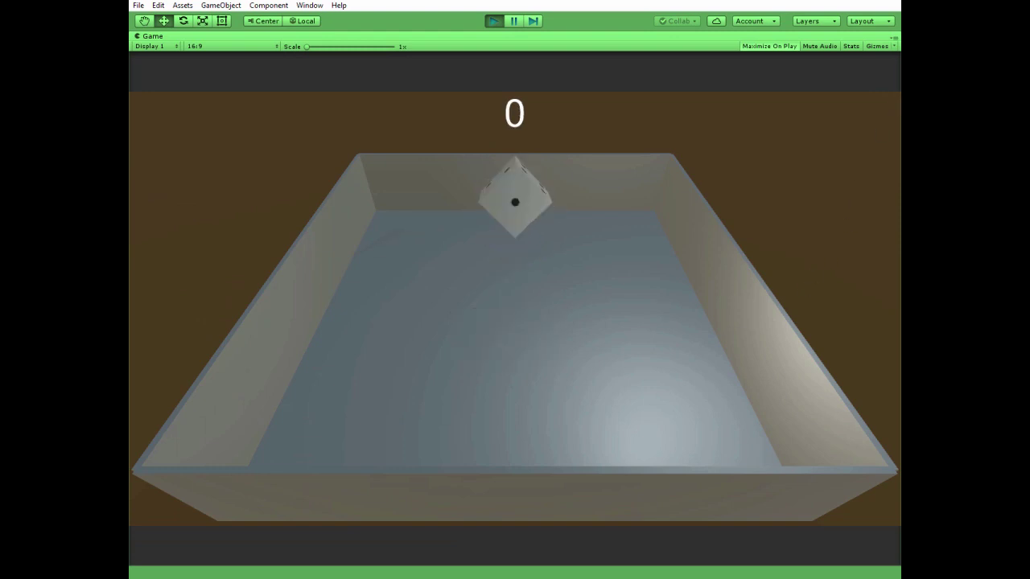